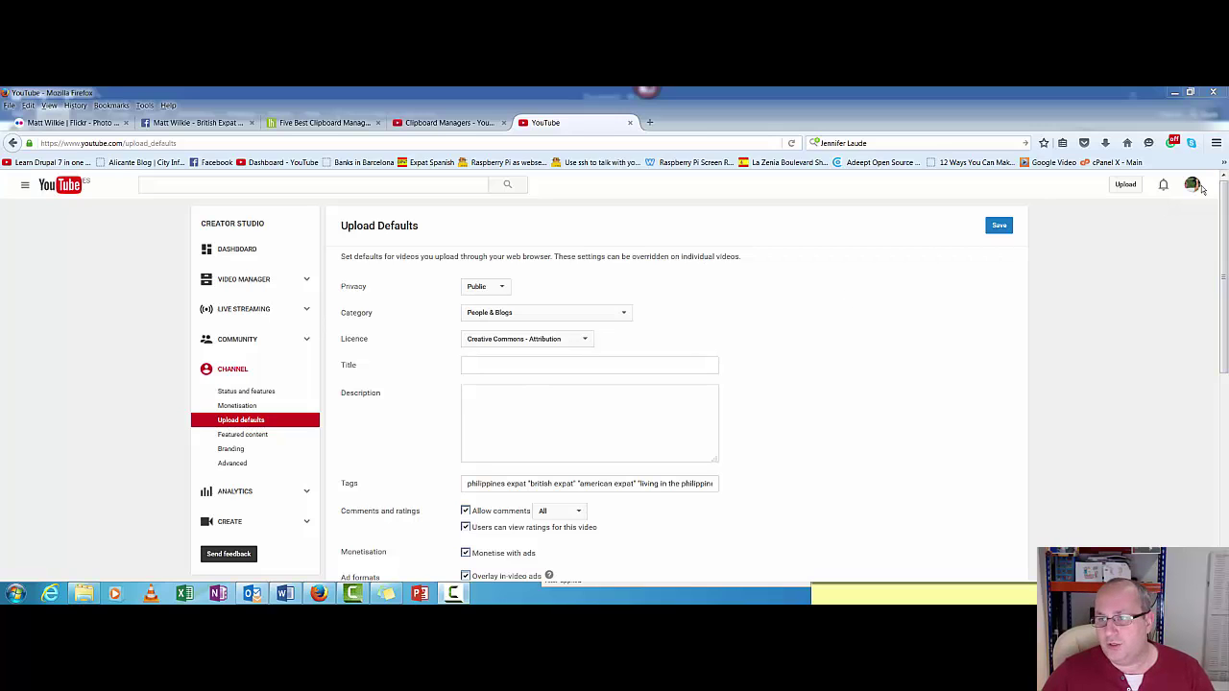
Open the channel's upload defaults page by way of the account settings and additional features
left_click(1192, 185)
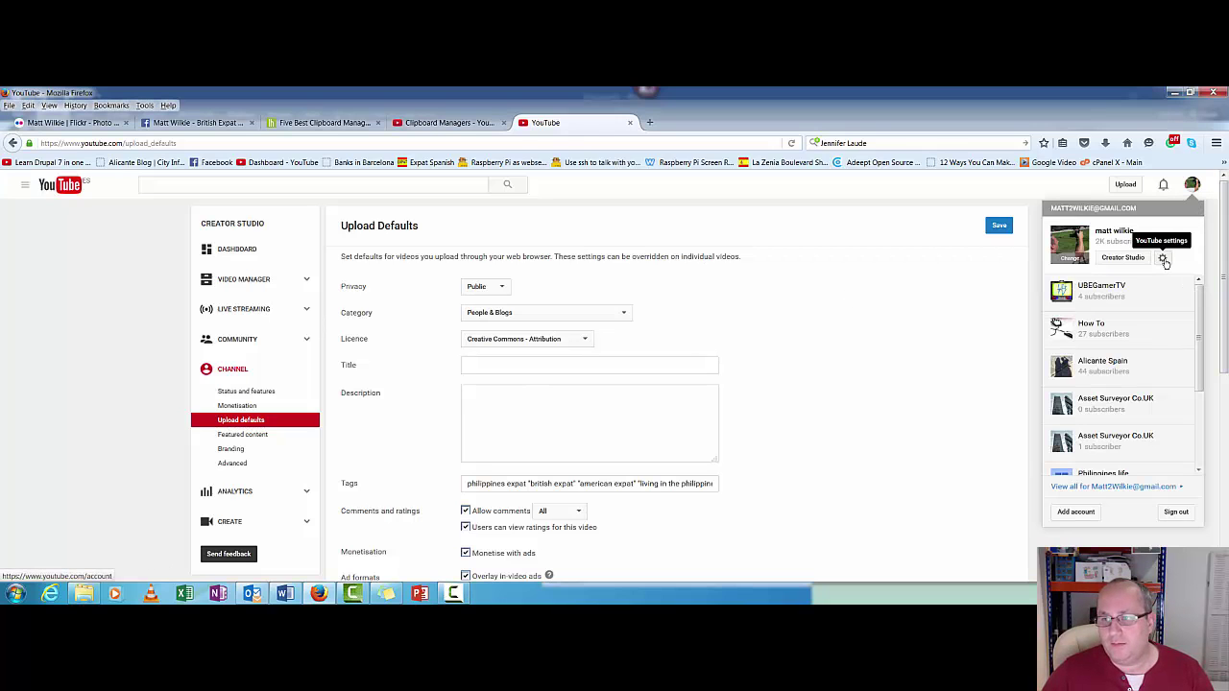
left_click(1164, 260)
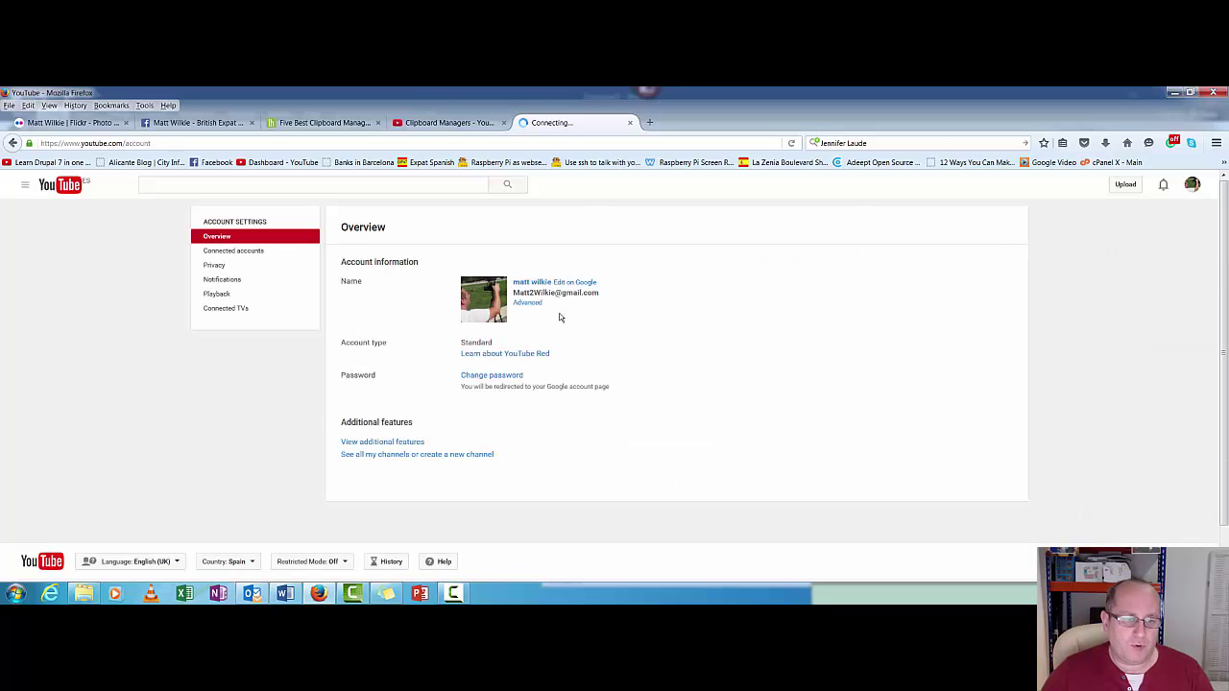
left_click(396, 442)
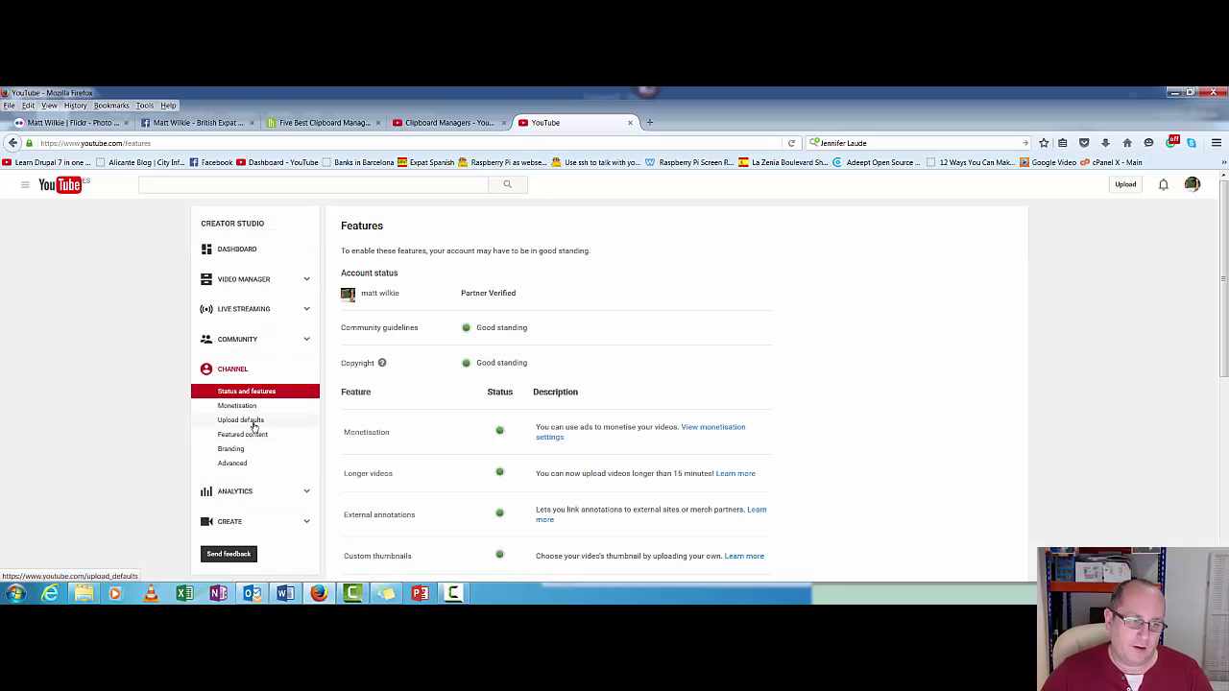
left_click(254, 422)
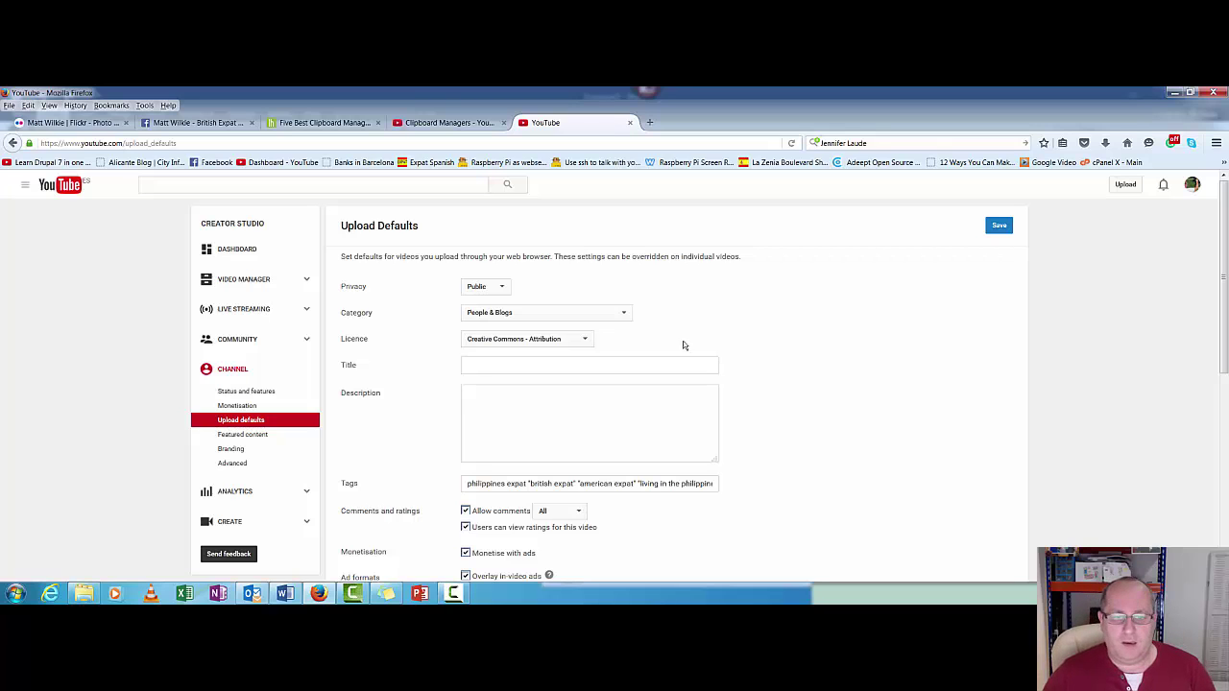
Set the default video title to "Philippines Expat:" and keep the current Windows color scheme, with the option to ask again
left_click(658, 362)
type("Philippines Expat")
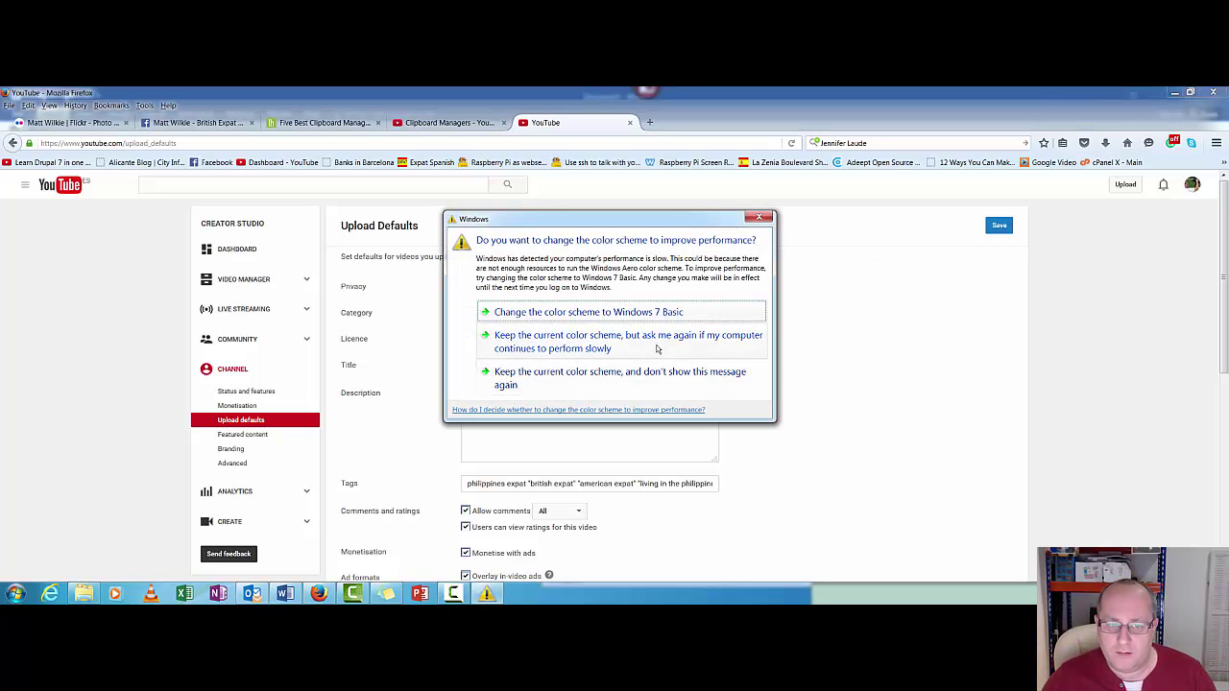
left_click(657, 351)
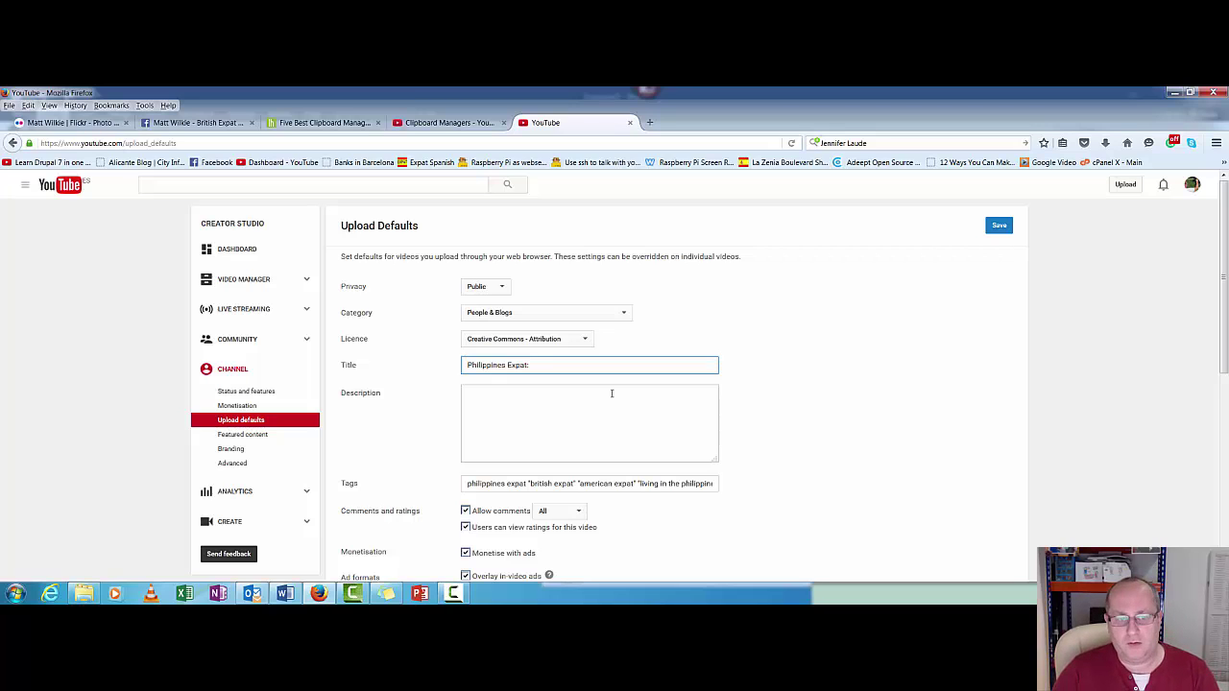
type("Discusse")
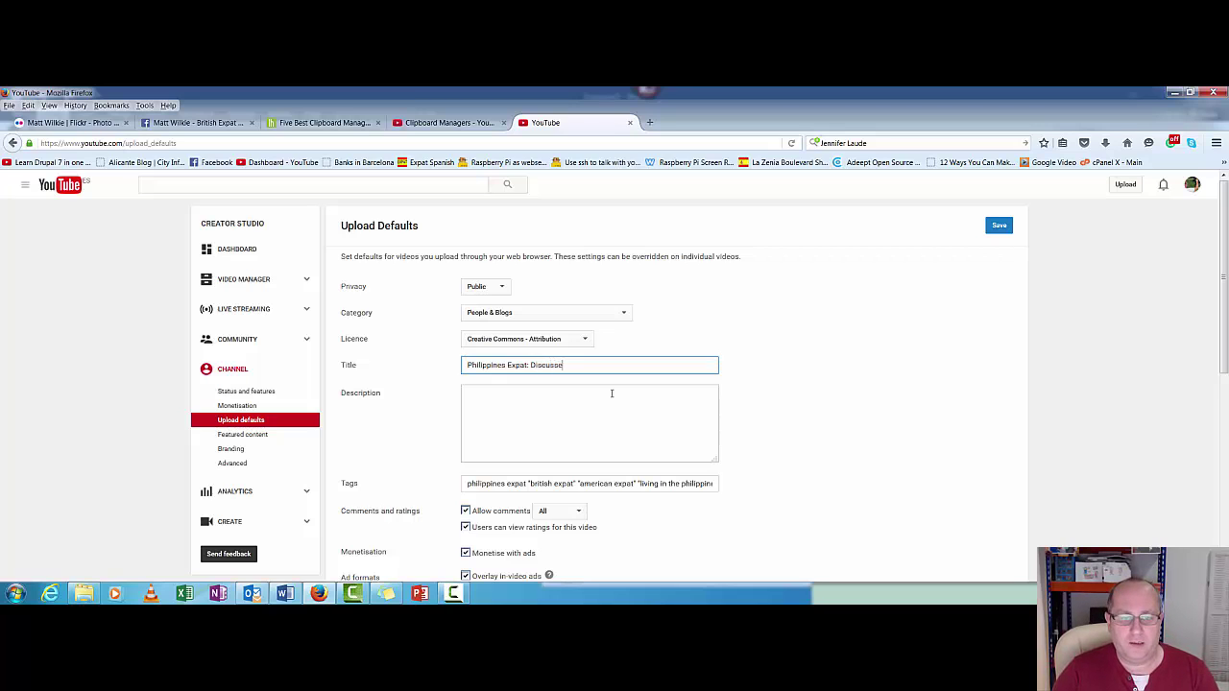
type("s apartments ")
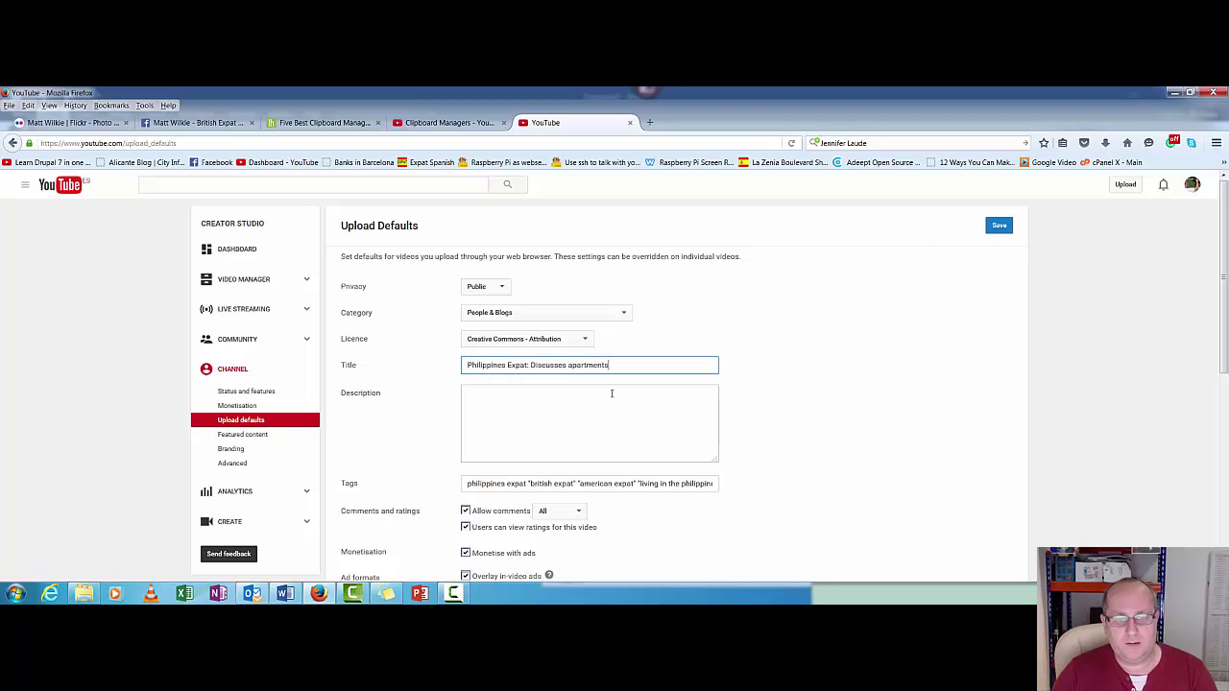
type("in")
type("rents in Cebu")
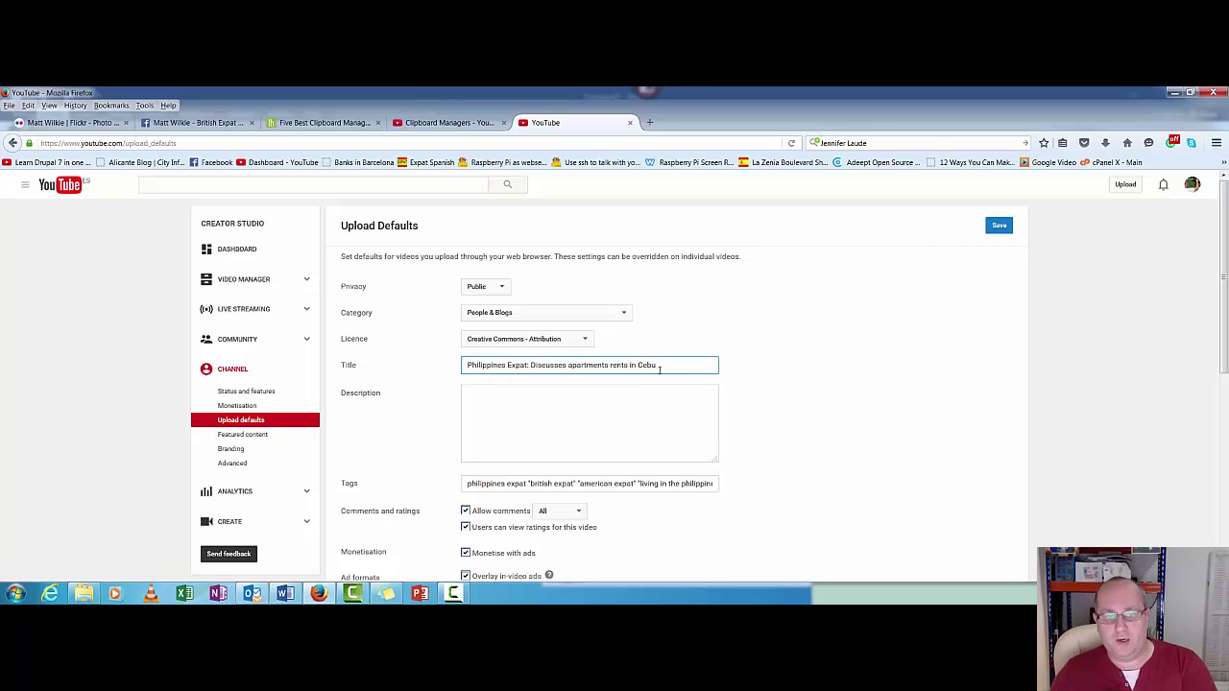
key("ctrl+shift+Left")
key("ctrl+shift+Left")
key("ctrl+shift+Left")
key("ctrl+shift+Left")
key("ctrl+shift+Left")
key("BackSpace")
Copy the entire contact and social links text from the Word document into the default description, without a trailing blank line
left_click(547, 396)
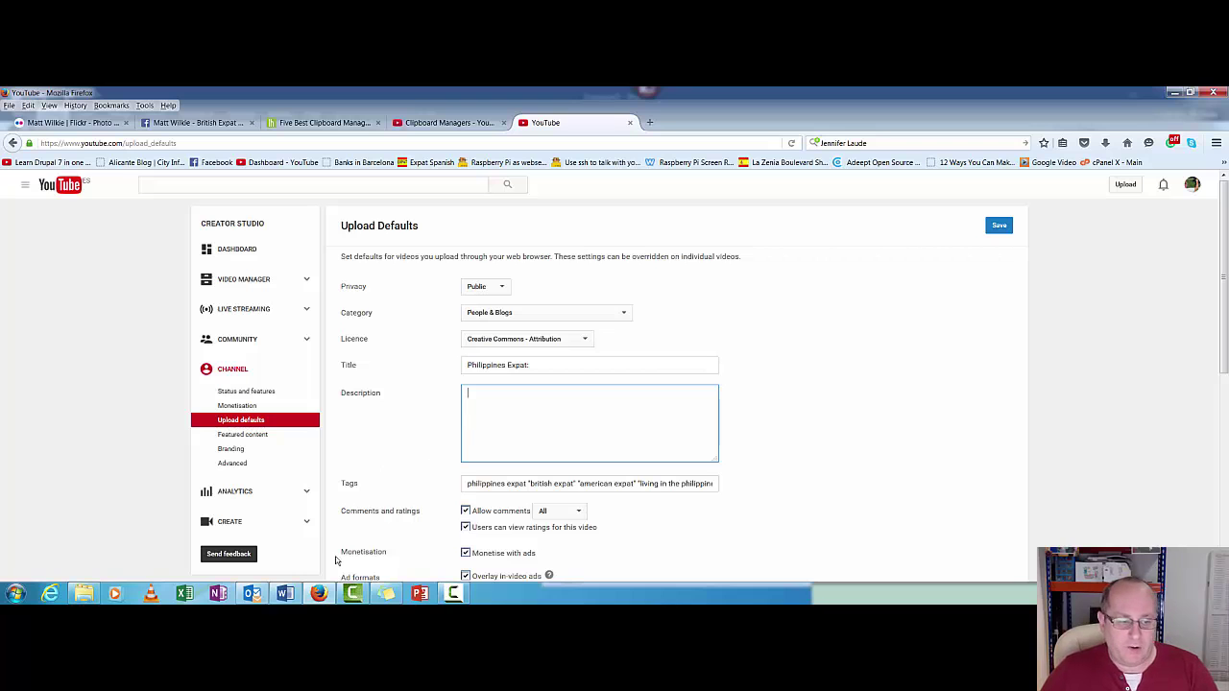
left_click(285, 594)
key("ctrl+a")
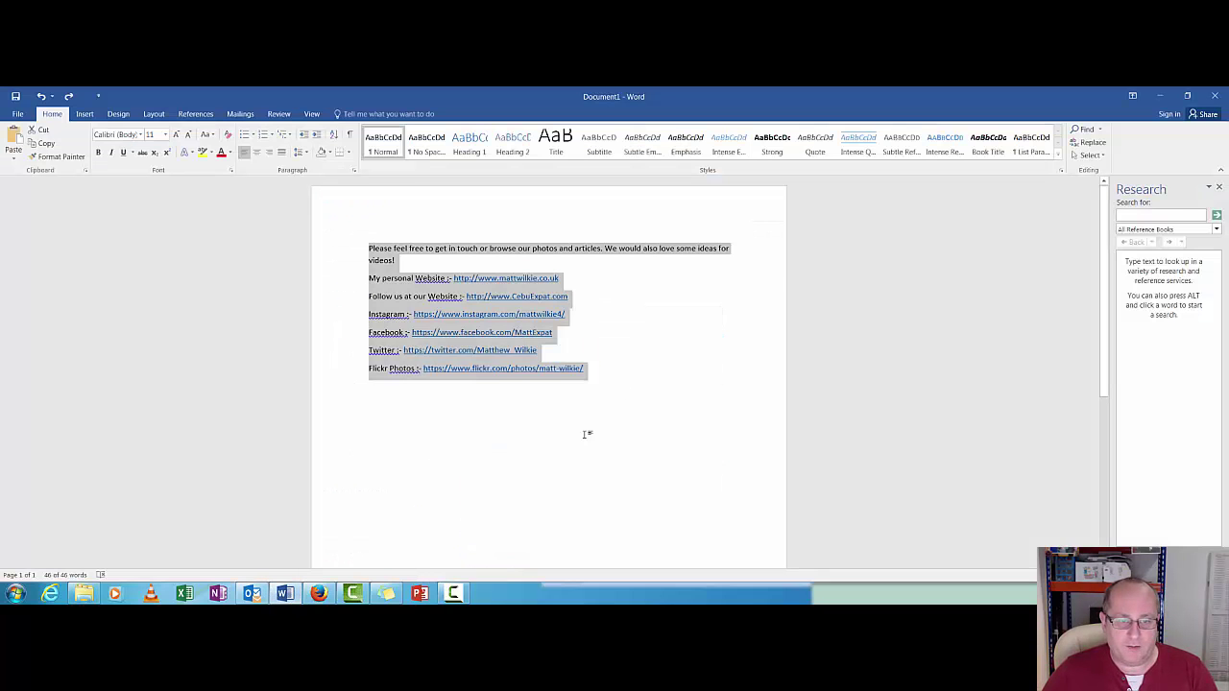
right_click(508, 351)
left_click(535, 367)
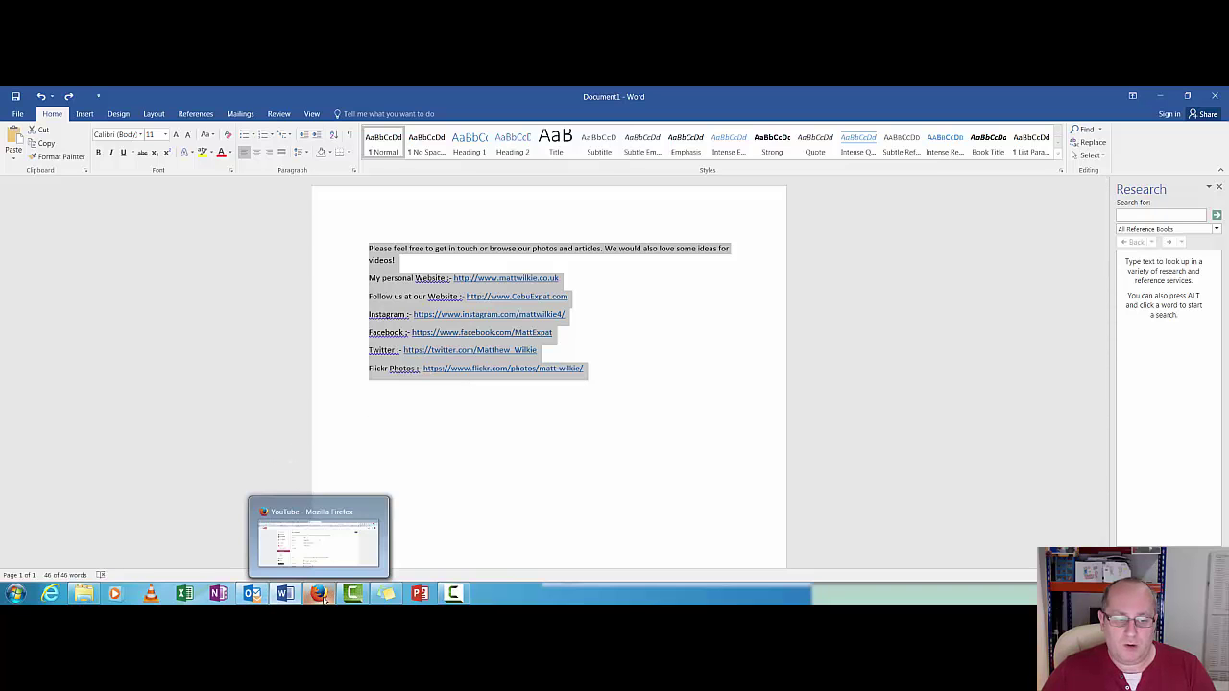
left_click(377, 574)
key("ctrl+v")
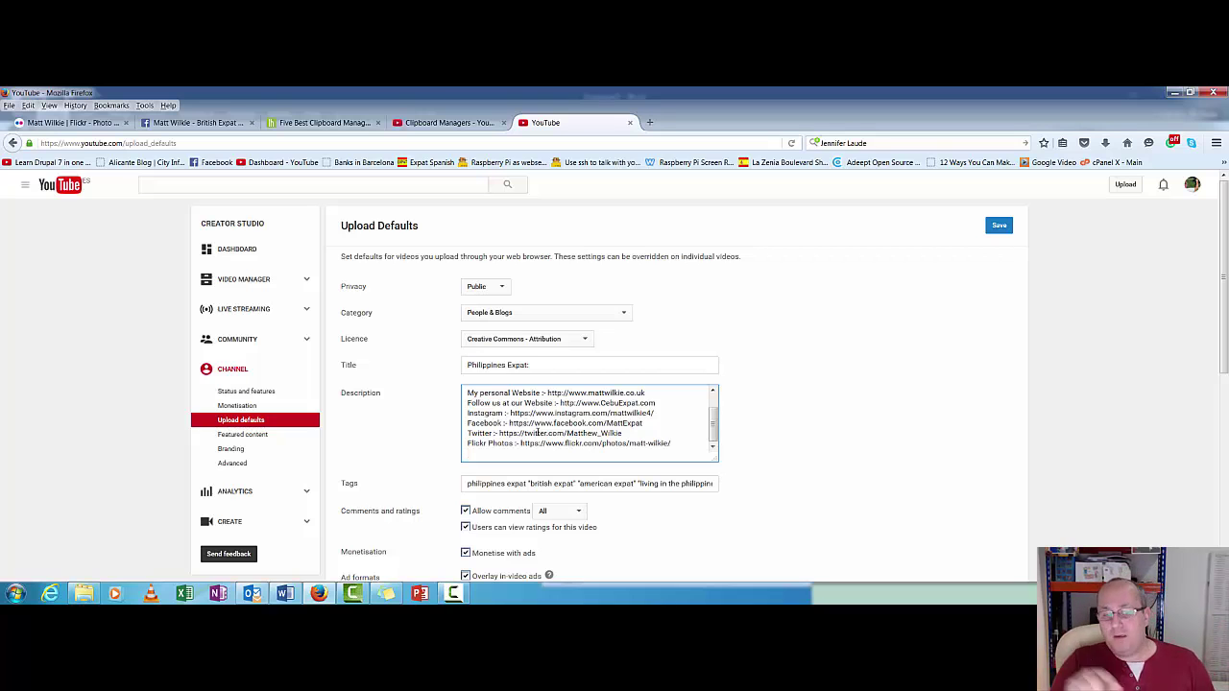
key("BackSpace")
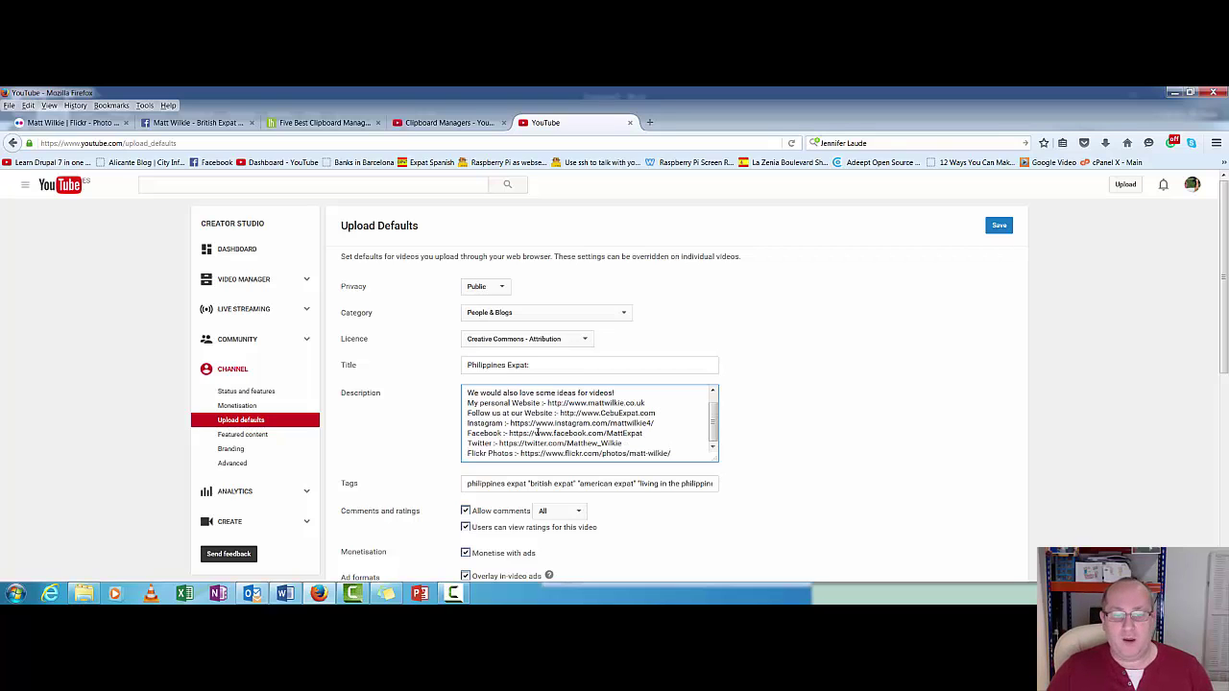
Insert three blank lines above the first line of the default description
scroll(536, 432, "up", 3)
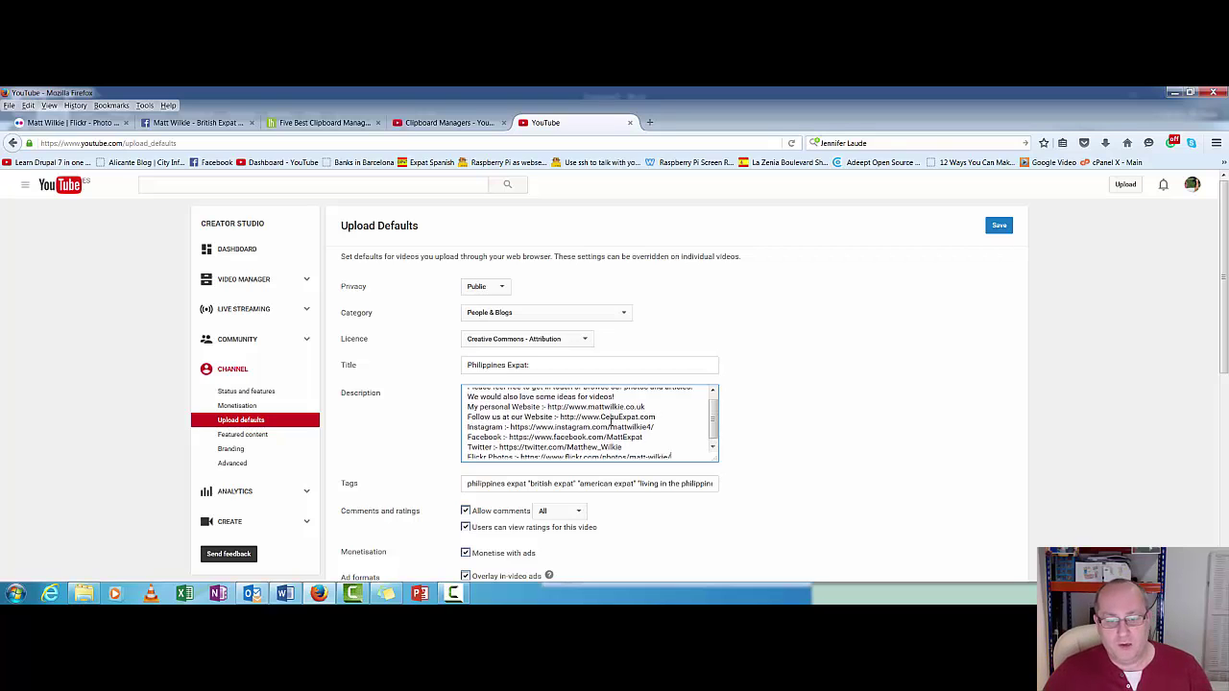
left_click(468, 393)
key("Return")
key("Return")
key("Return")
key("Up")
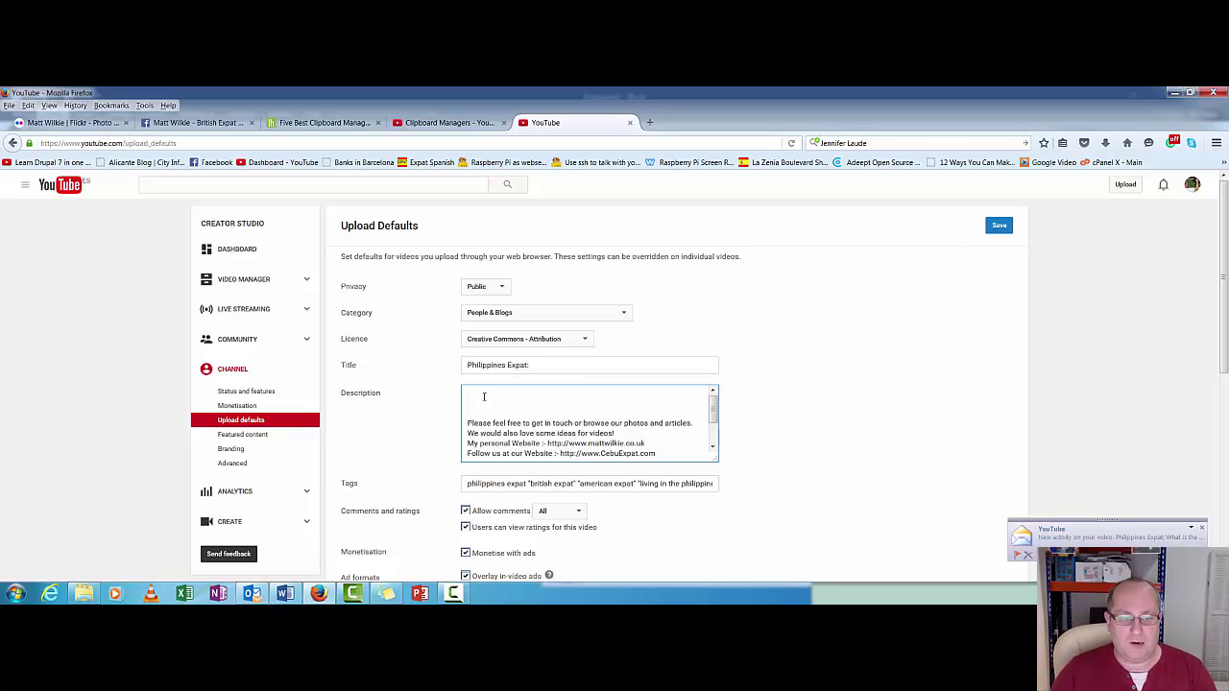
type("This video discu")
key("BackSpace")
key("BackSpace")
key("BackSpace")
key("BackSpace")
key("BackSpace")
key("BackSpace")
key("BackSpace")
key("BackSpace")
key("BackSpace")
key("BackSpace")
key("BackSpace")
key("BackSpace")
key("BackSpace")
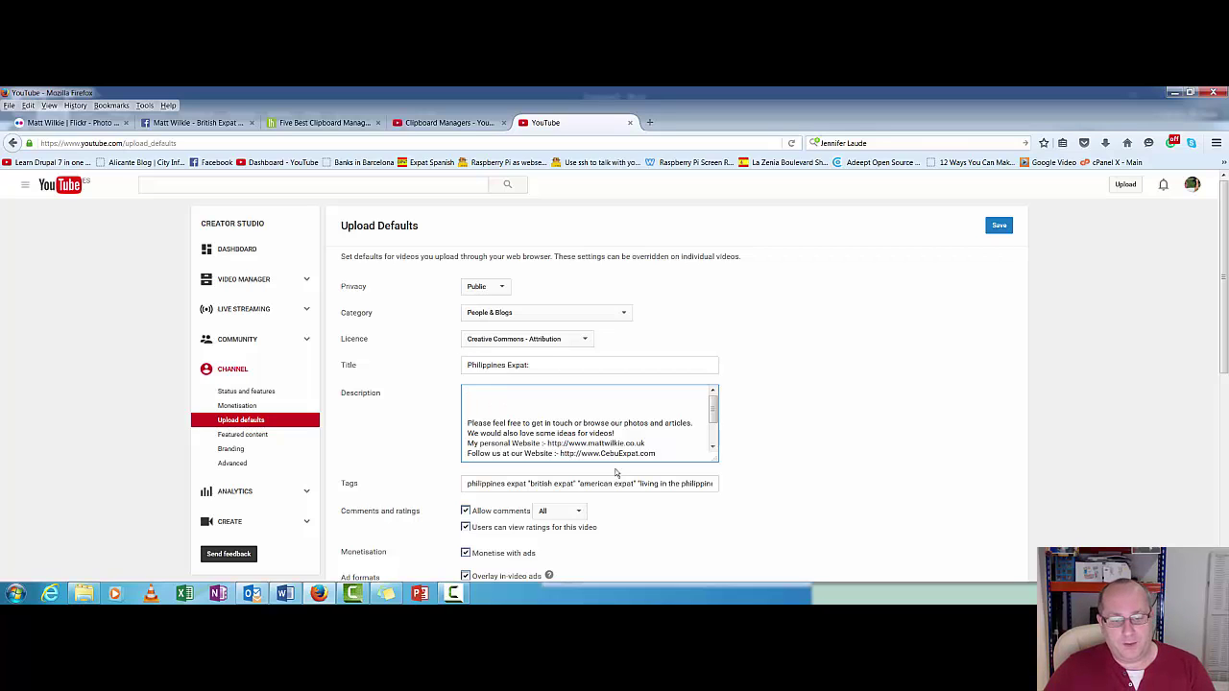
Replace the default tags with the highlighted Philippines expat keyword list copied from the sticky note
left_click(650, 483)
key("ctrl+a")
key("BackSpace")
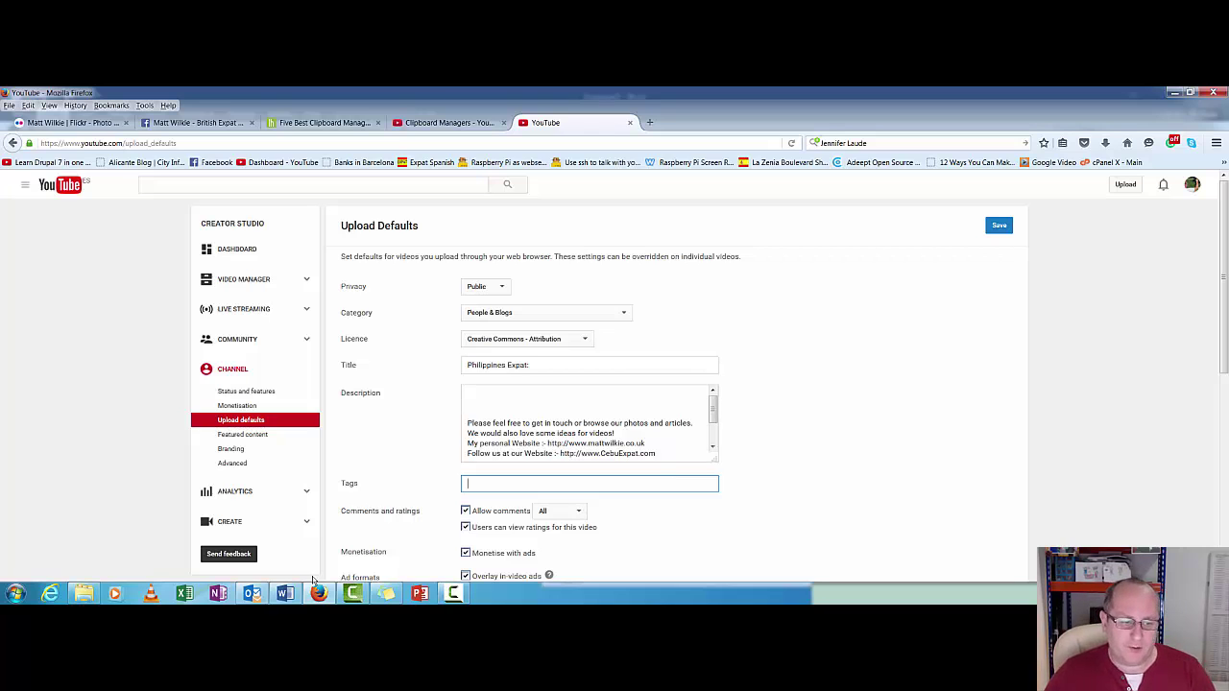
left_click(394, 597)
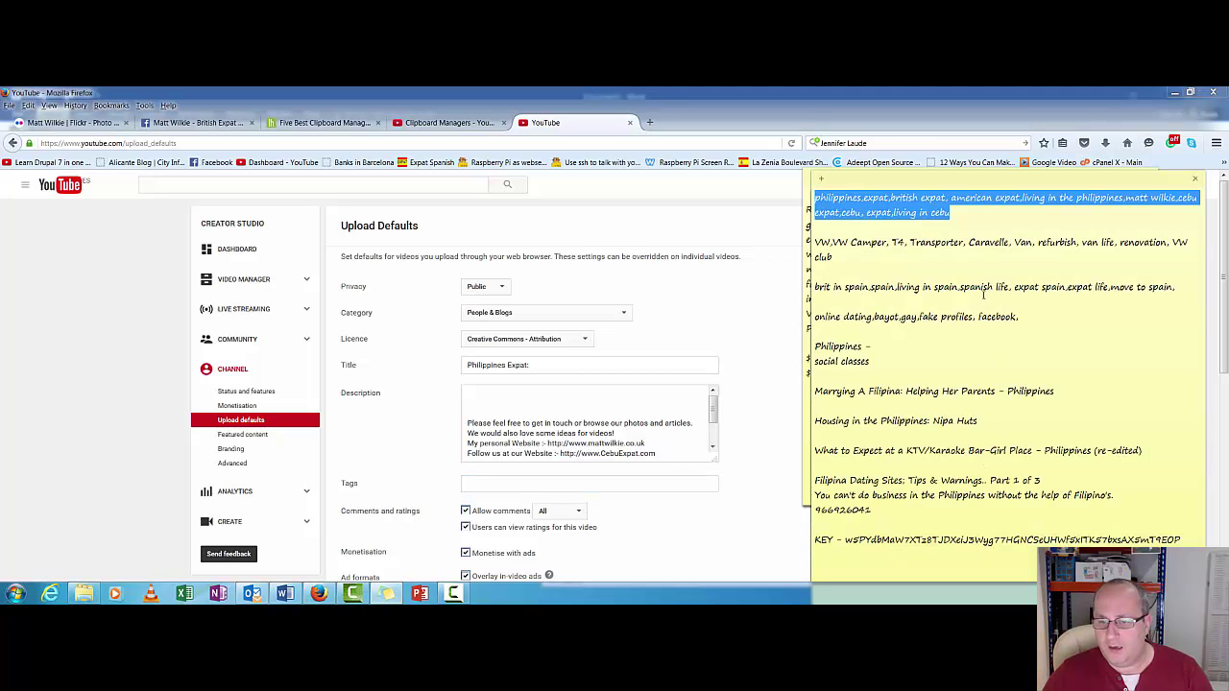
right_click(932, 214)
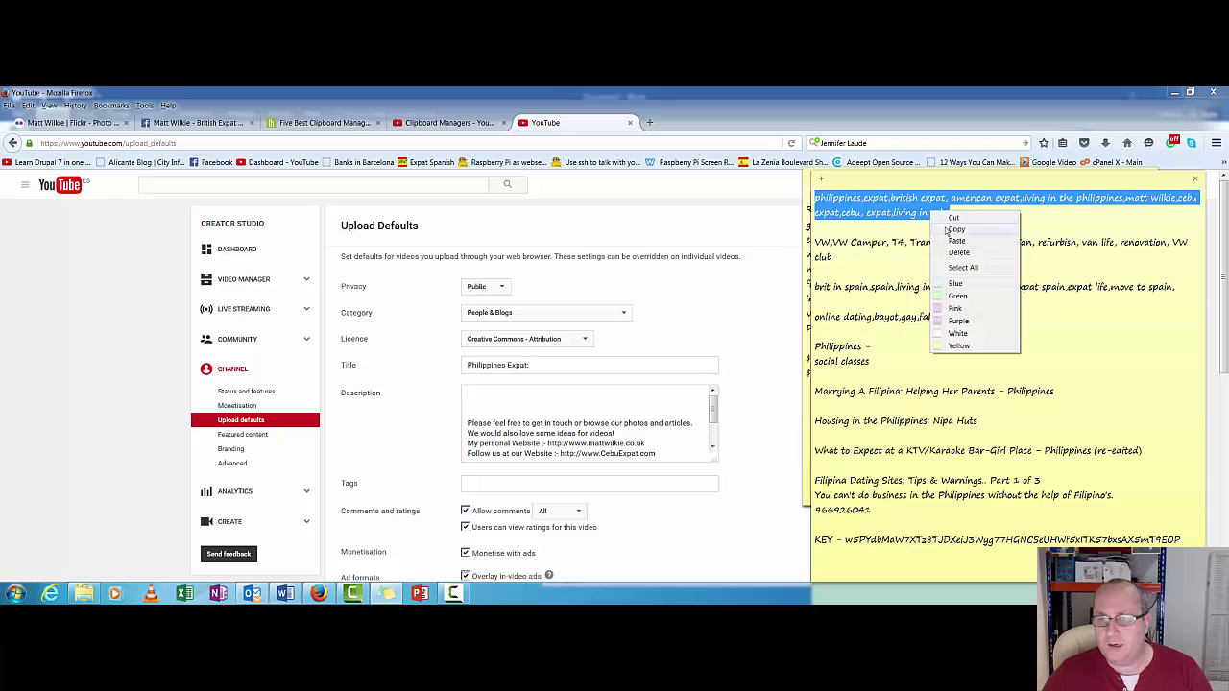
left_click(946, 231)
left_click(616, 366)
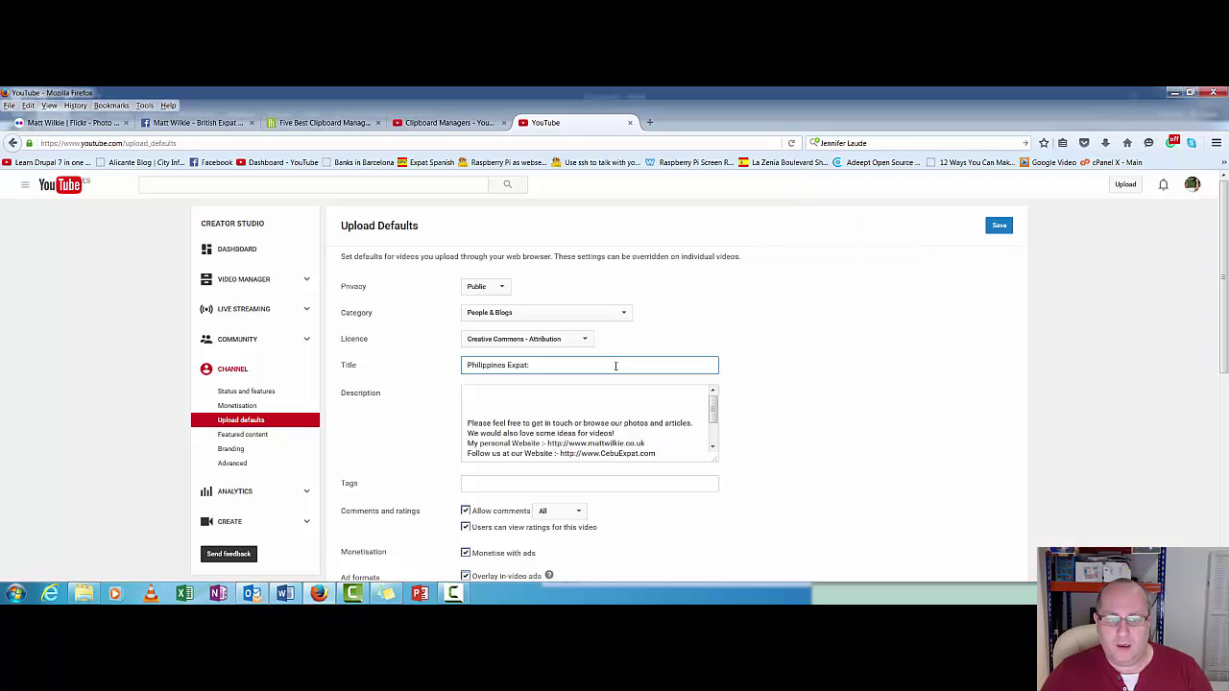
left_click(572, 483)
key("ctrl+v")
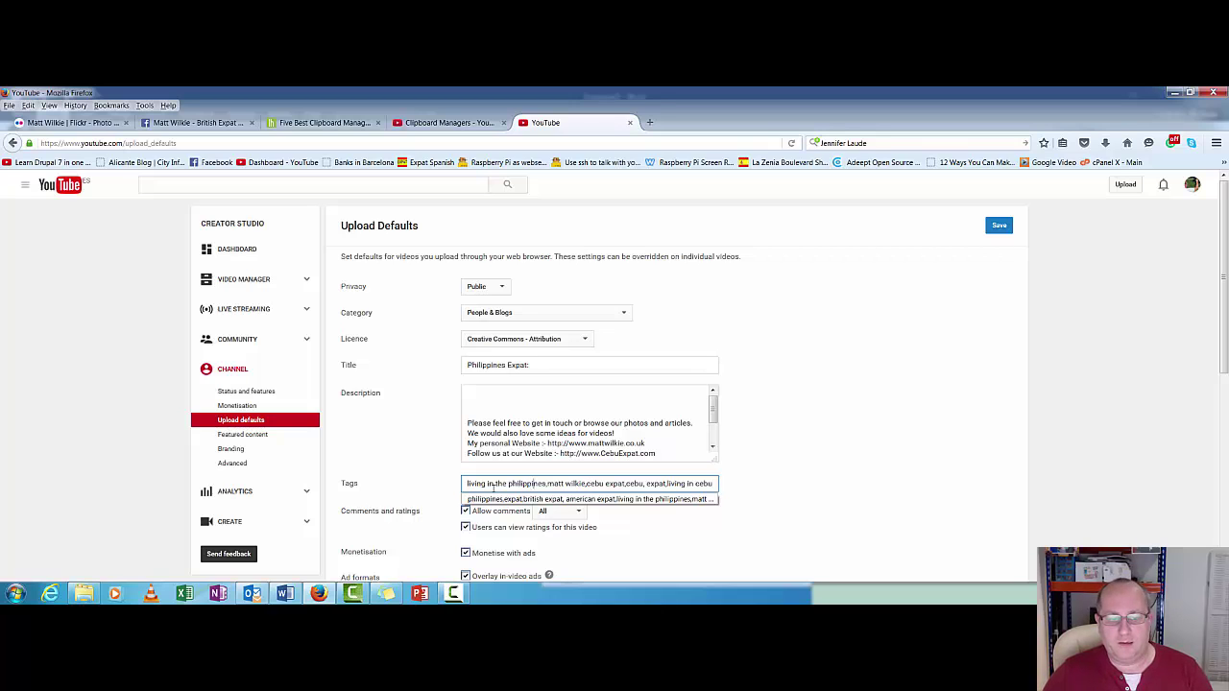
left_click_drag(494, 484, 422, 480)
left_click(526, 484)
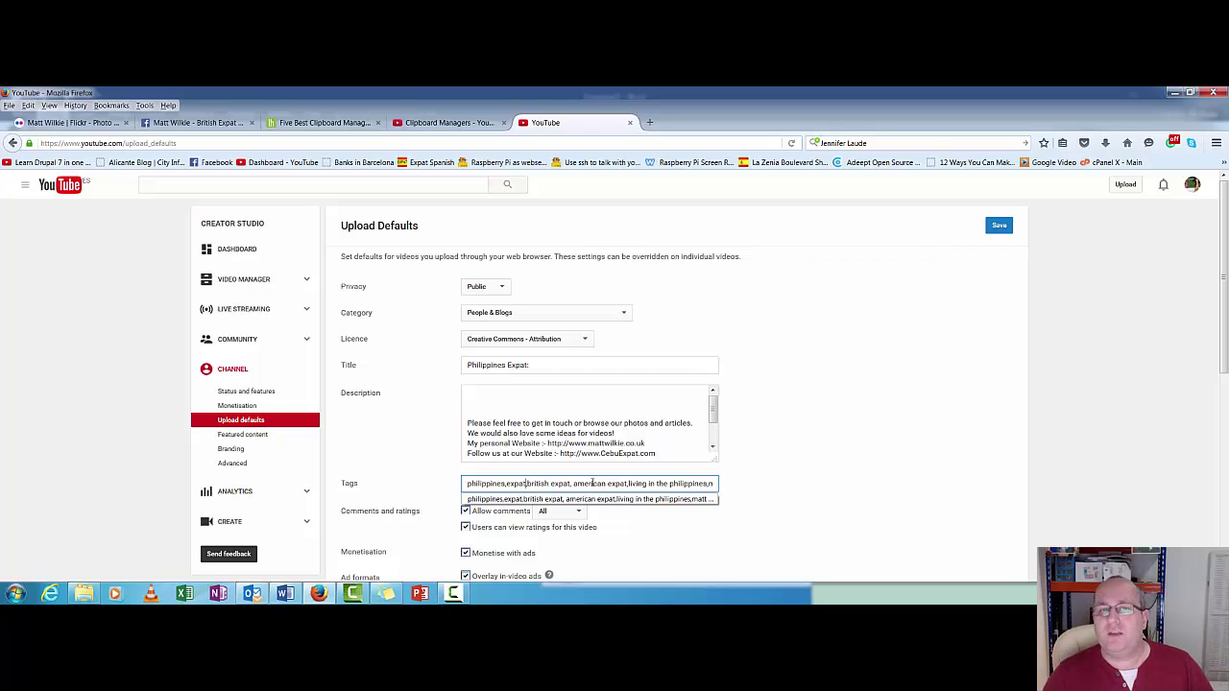
left_click(793, 500)
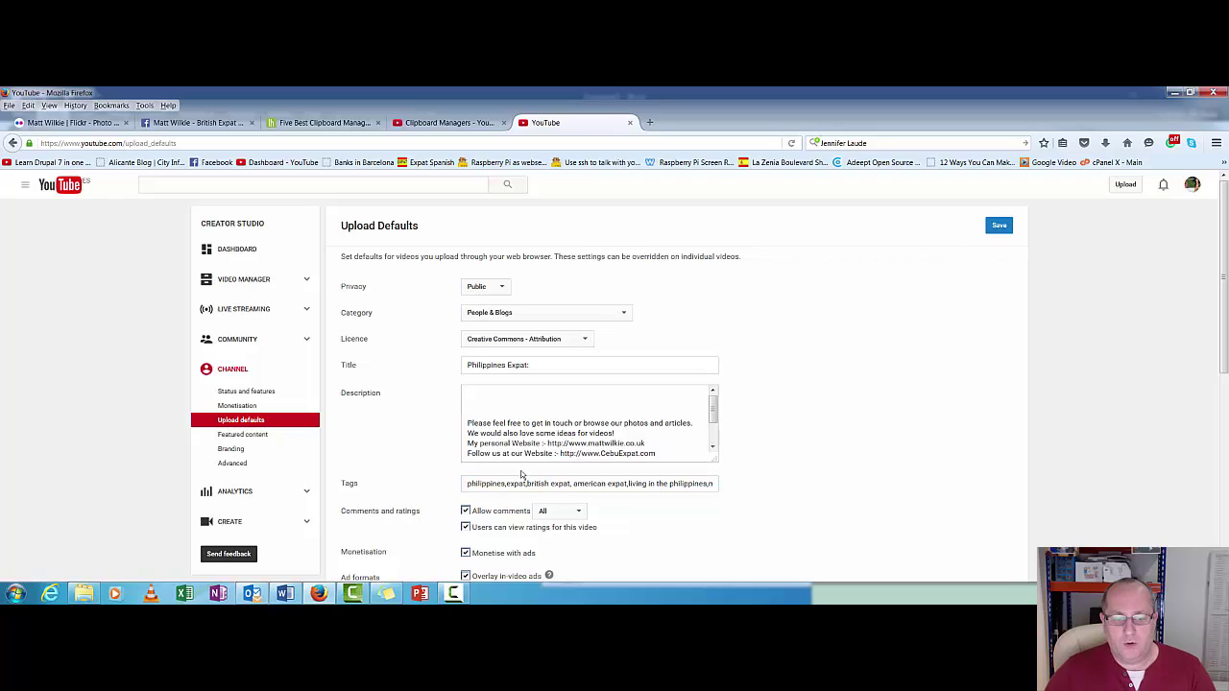
View the available licence options and video categories, leaving both selections as they are
left_click(559, 344)
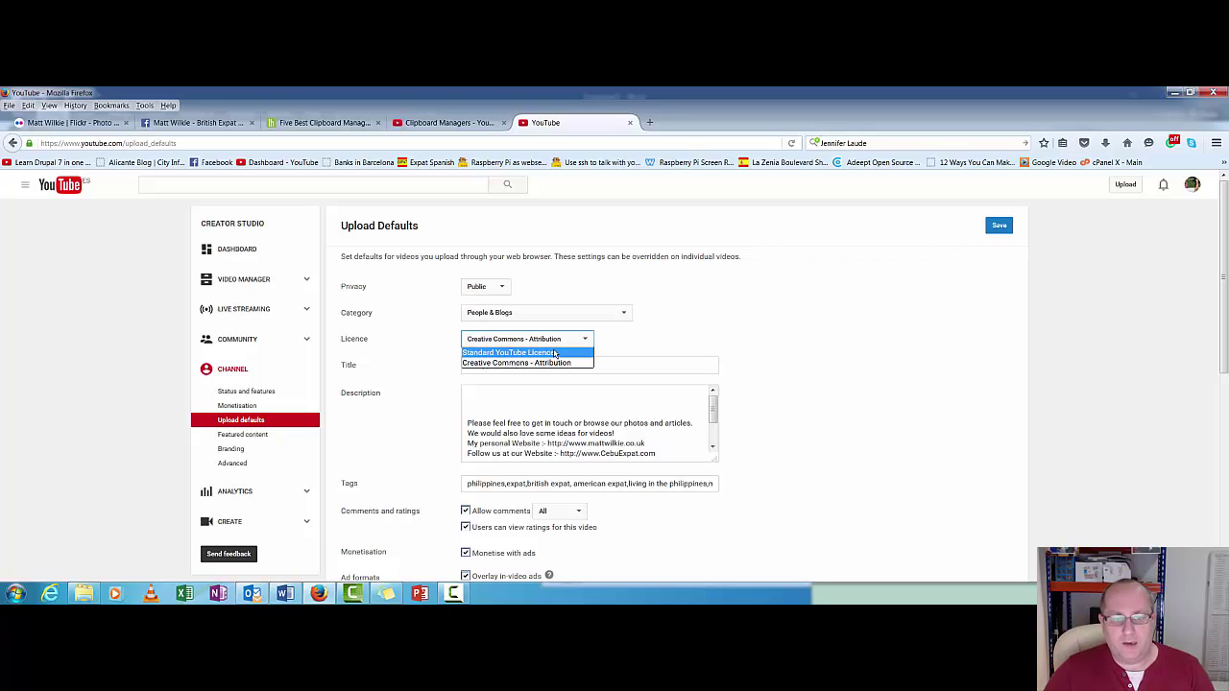
left_click(606, 340)
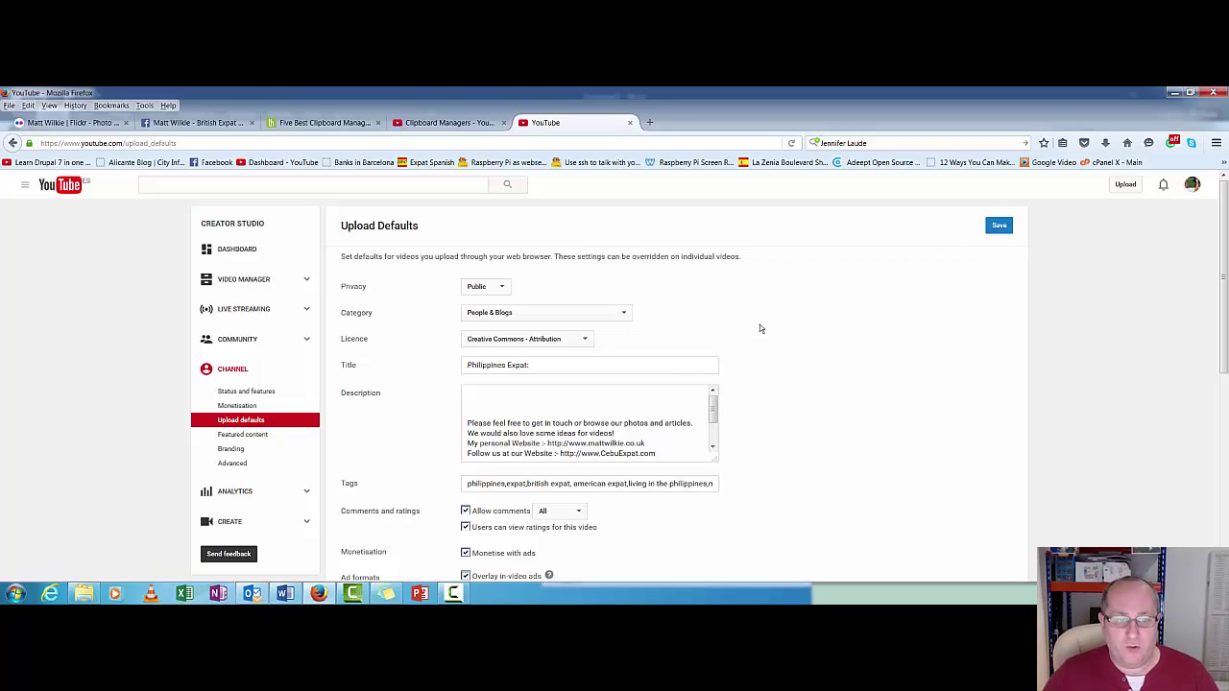
left_click(581, 314)
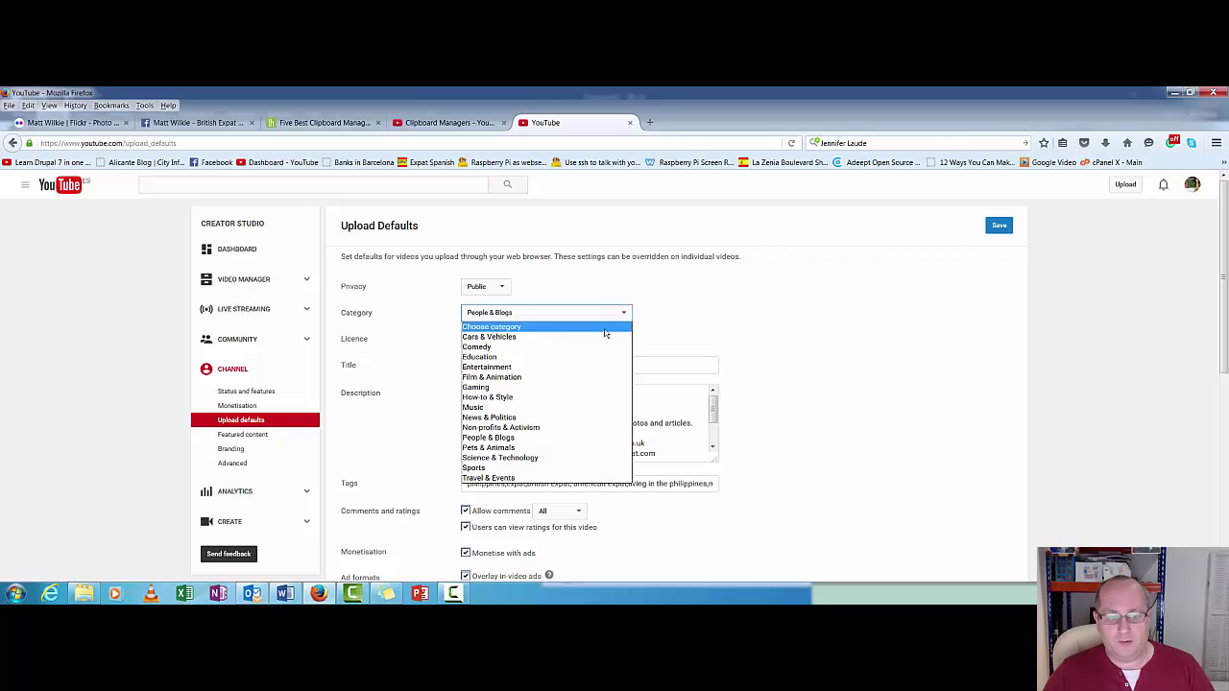
left_click(746, 301)
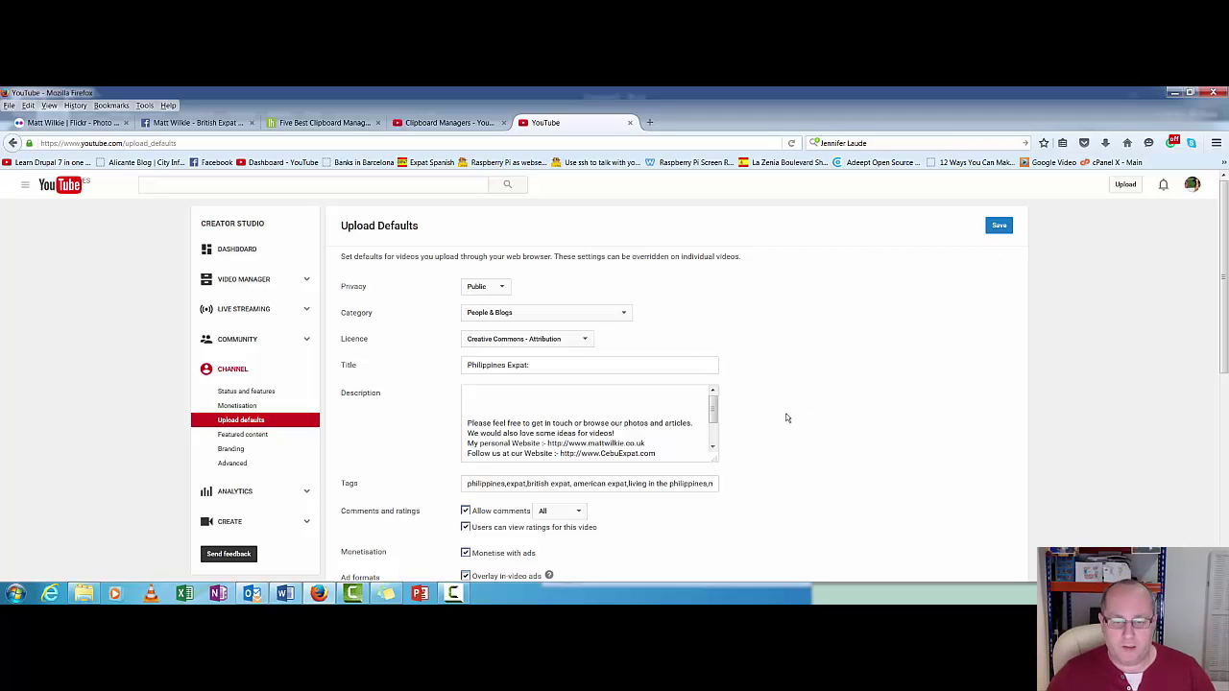
Allow viewers to contribute subtitles and closed captions by default, dismissing the Windows color scheme prompts
scroll(765, 420, "down", 3)
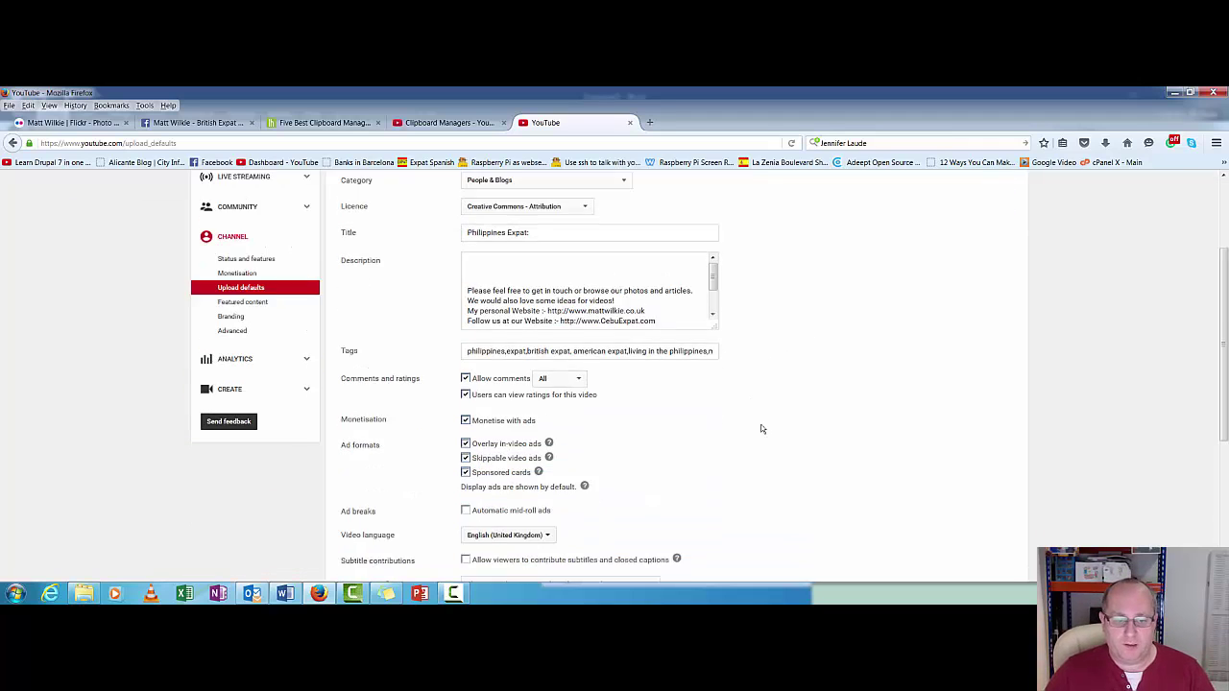
scroll(728, 413, "down", 2)
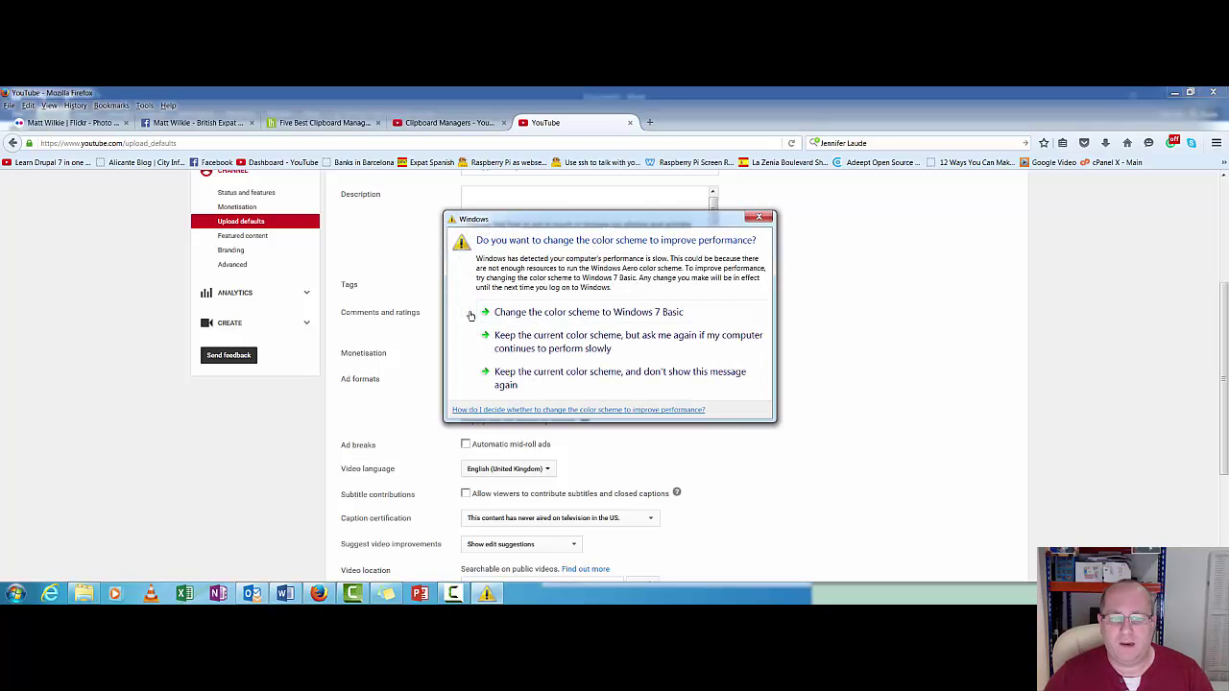
left_click(758, 217)
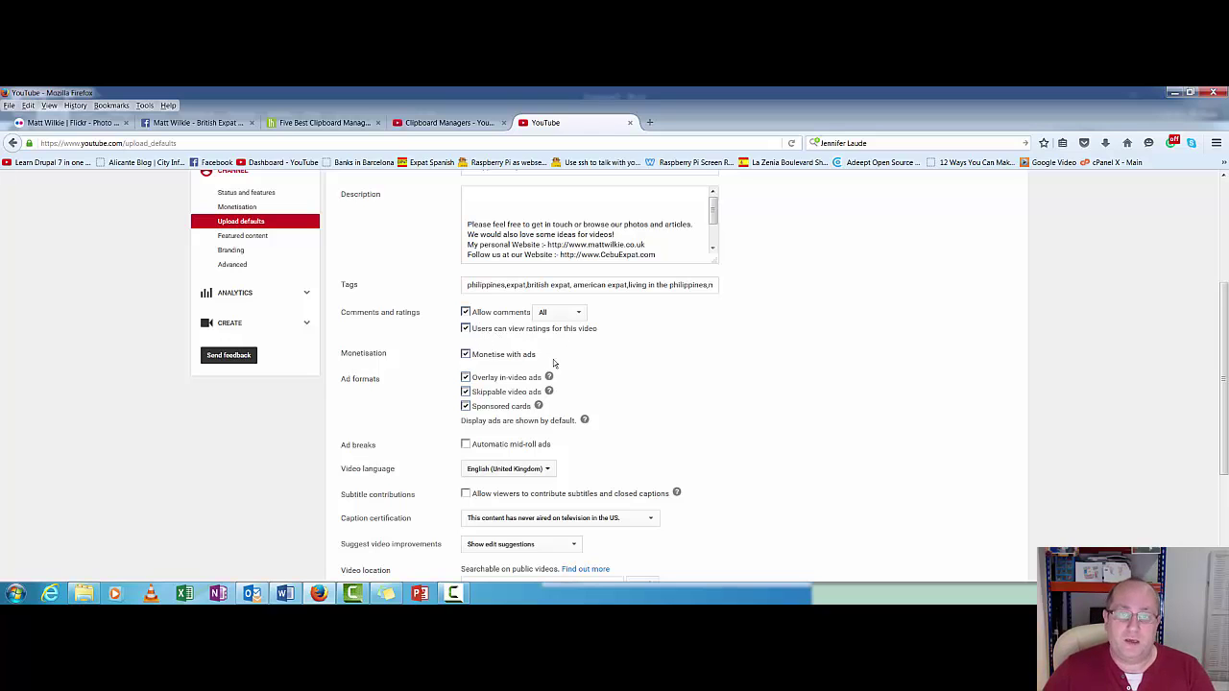
scroll(661, 374, "down", 3)
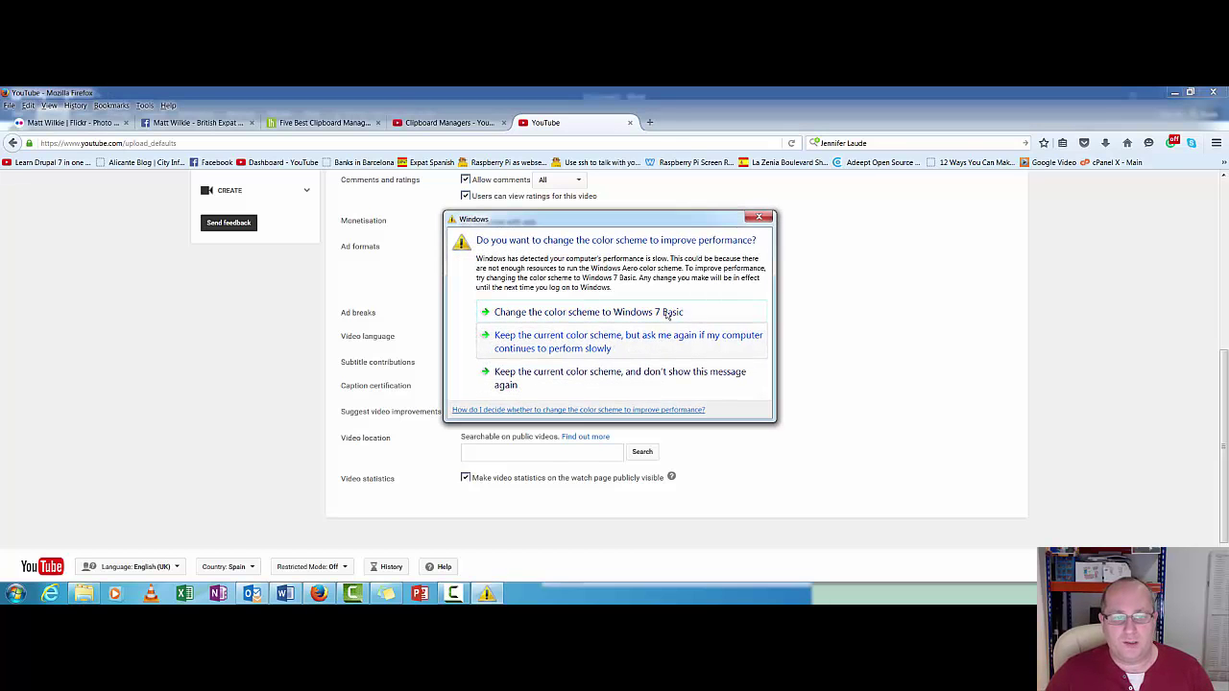
left_click(659, 349)
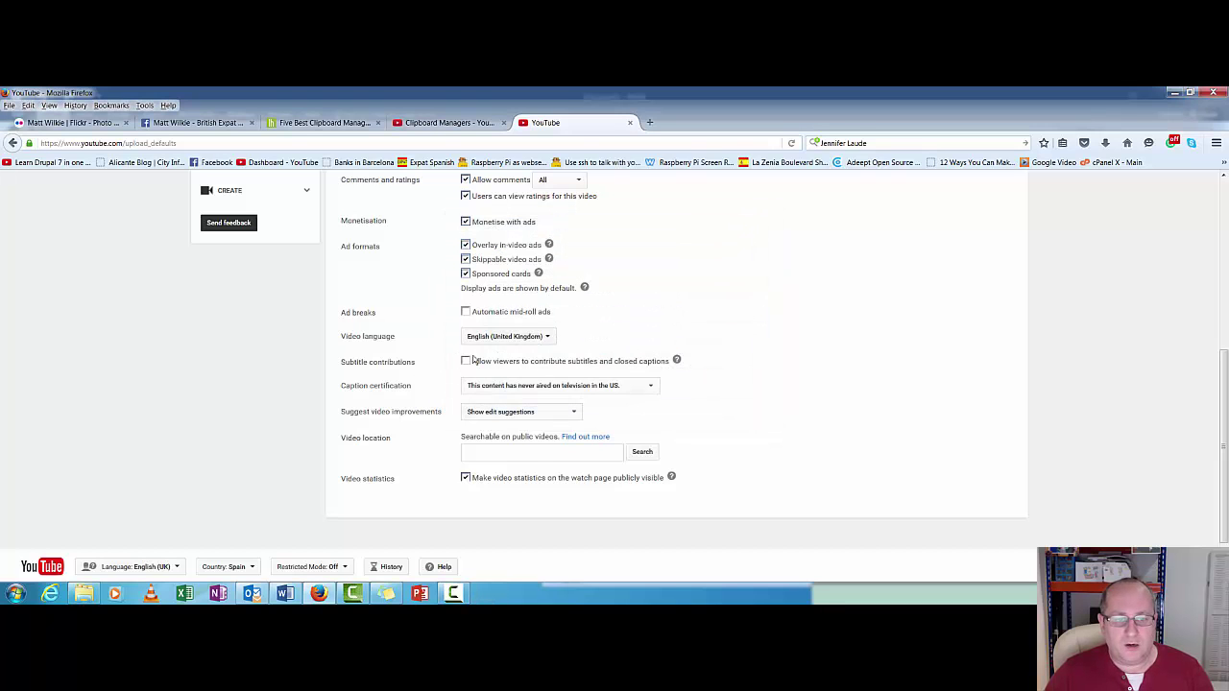
left_click(466, 361)
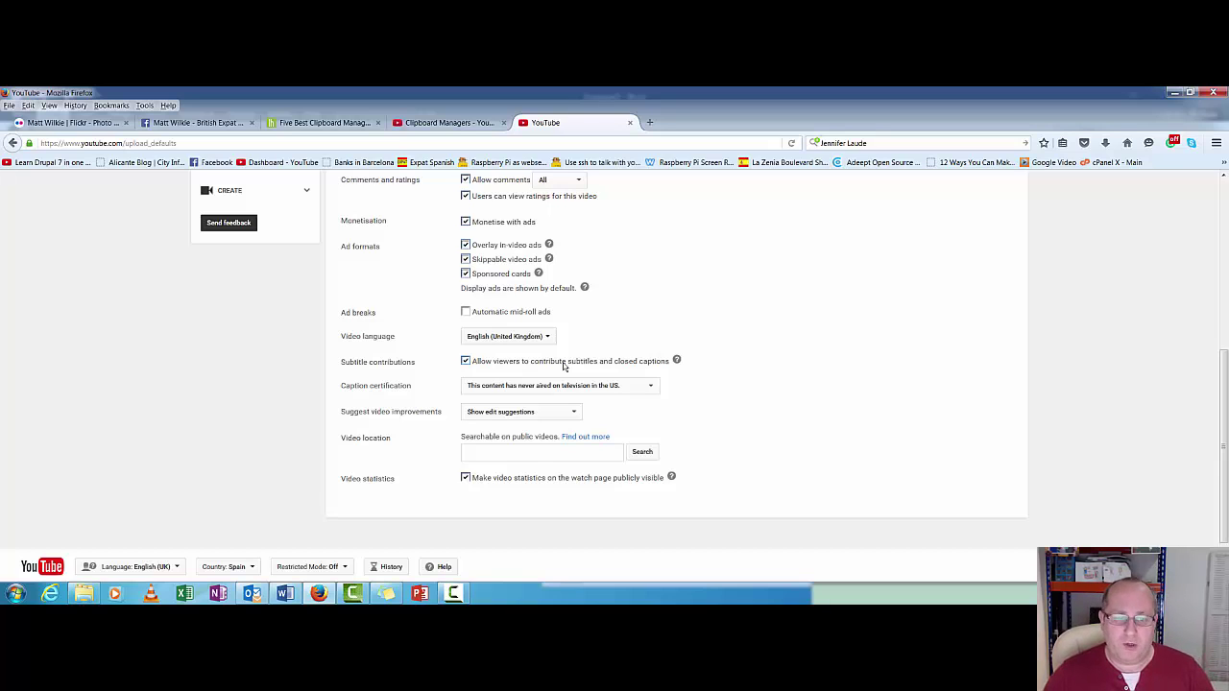
scroll(739, 386, "down", 1)
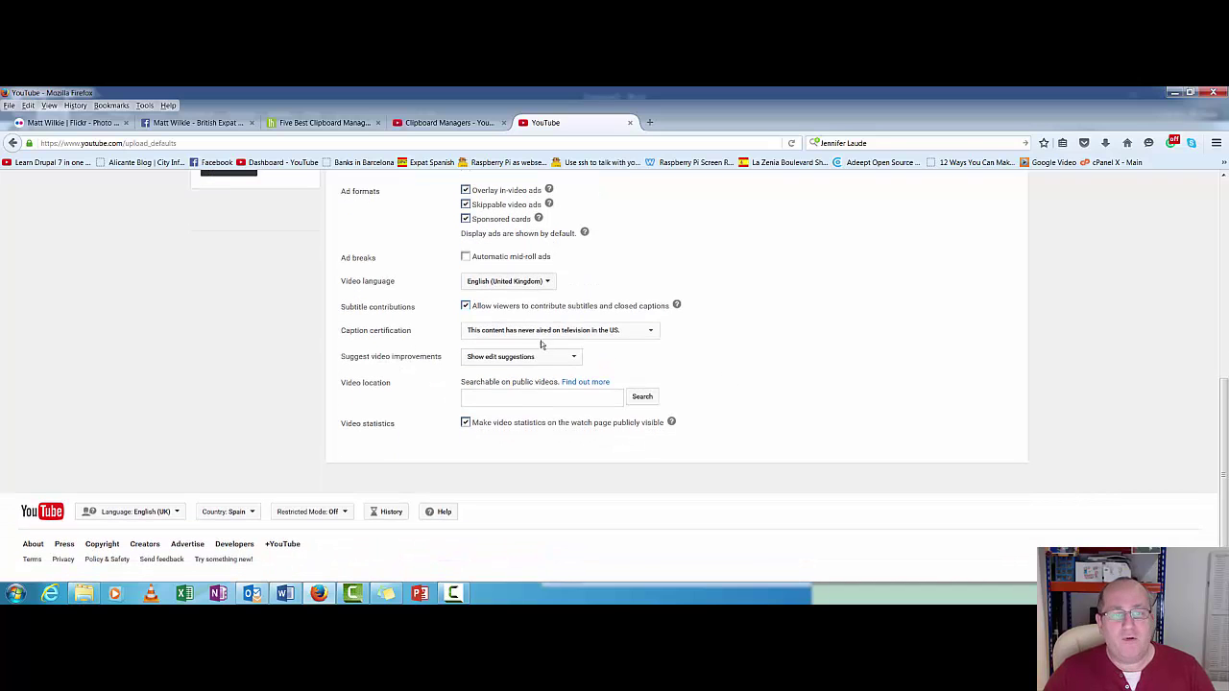
Review the available caption certification options for the upload defaults, keeping "This content has never aired on television in the US."
left_click(657, 335)
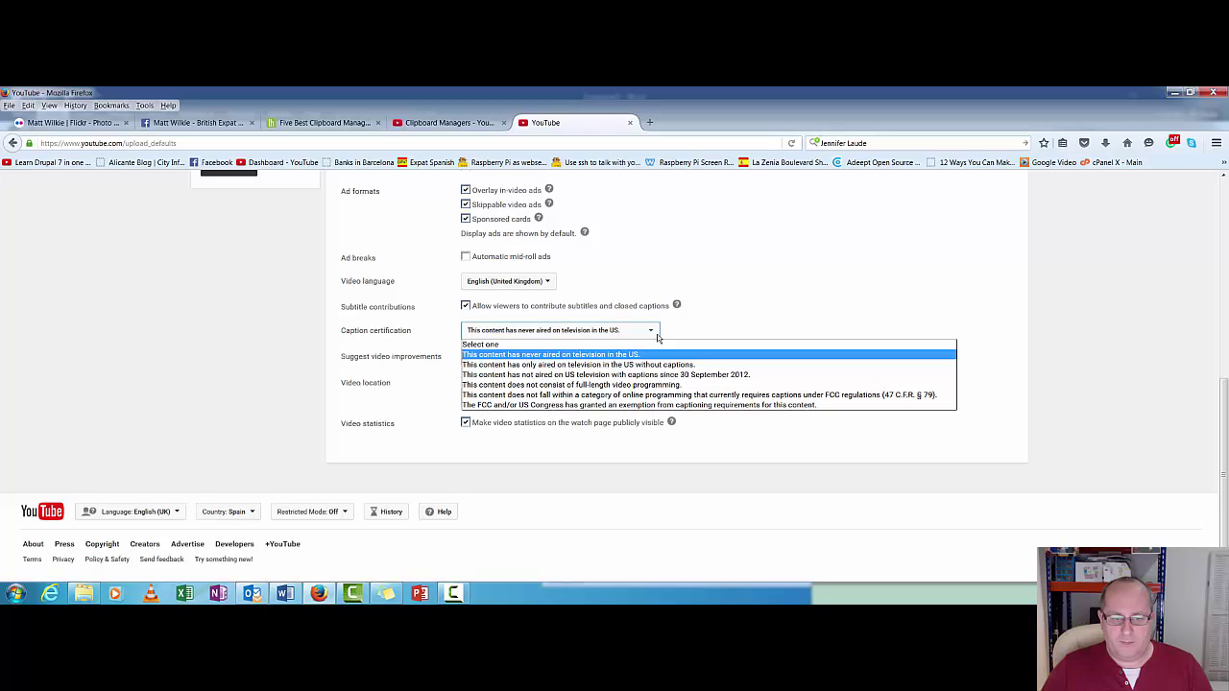
left_click(657, 334)
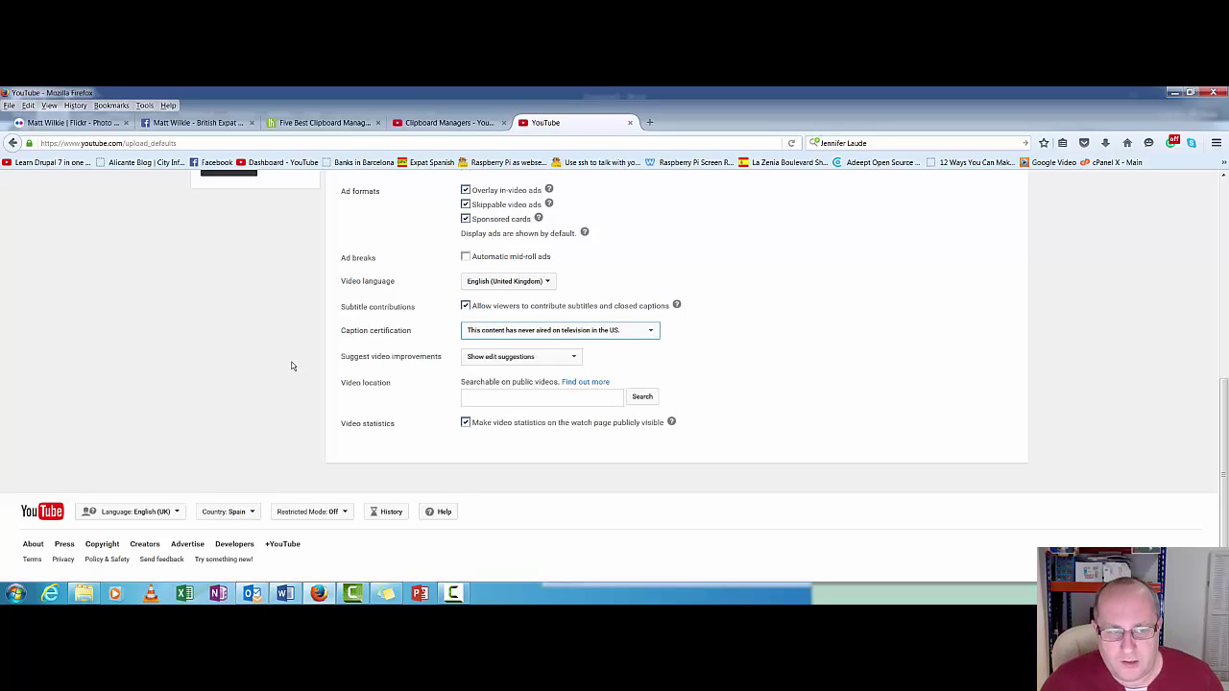
left_click_drag(342, 333, 427, 333)
left_click(657, 331)
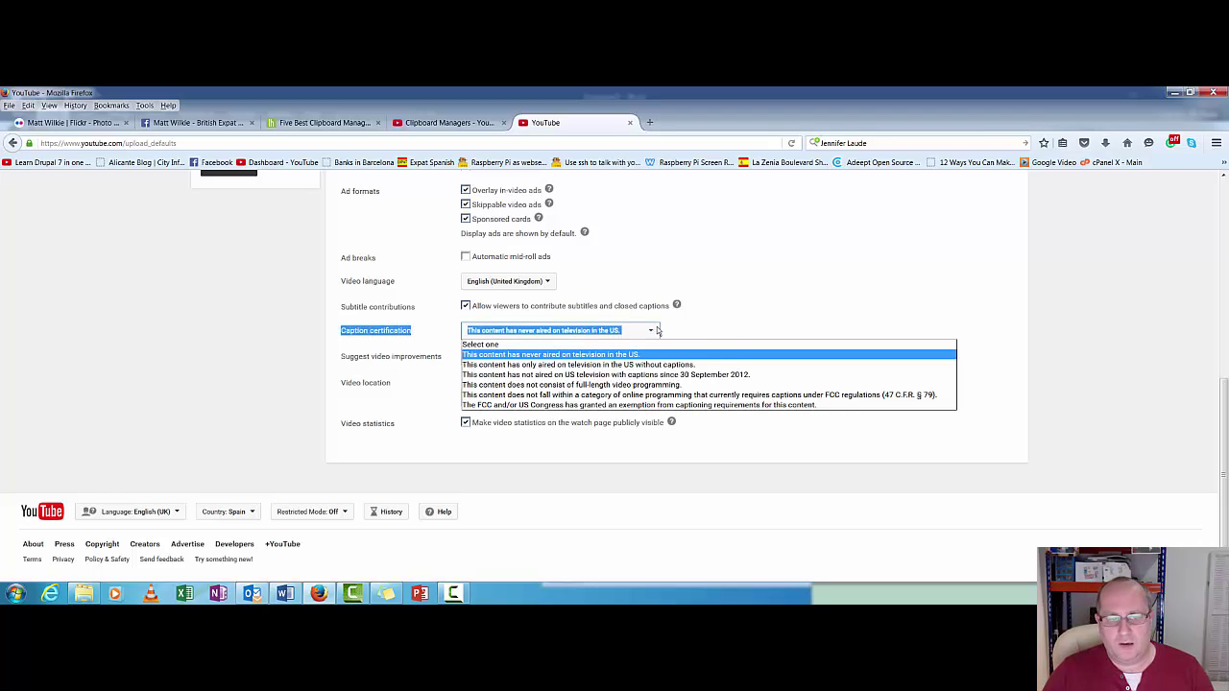
left_click(722, 332)
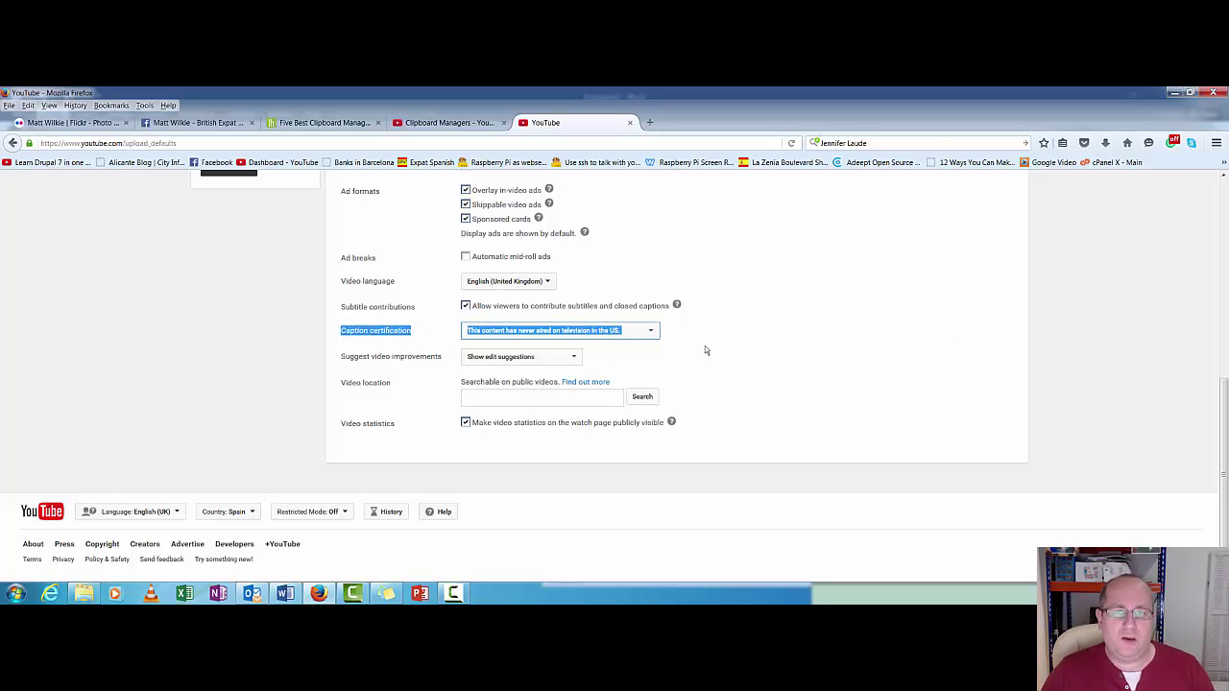
left_click(724, 338)
left_click(726, 330)
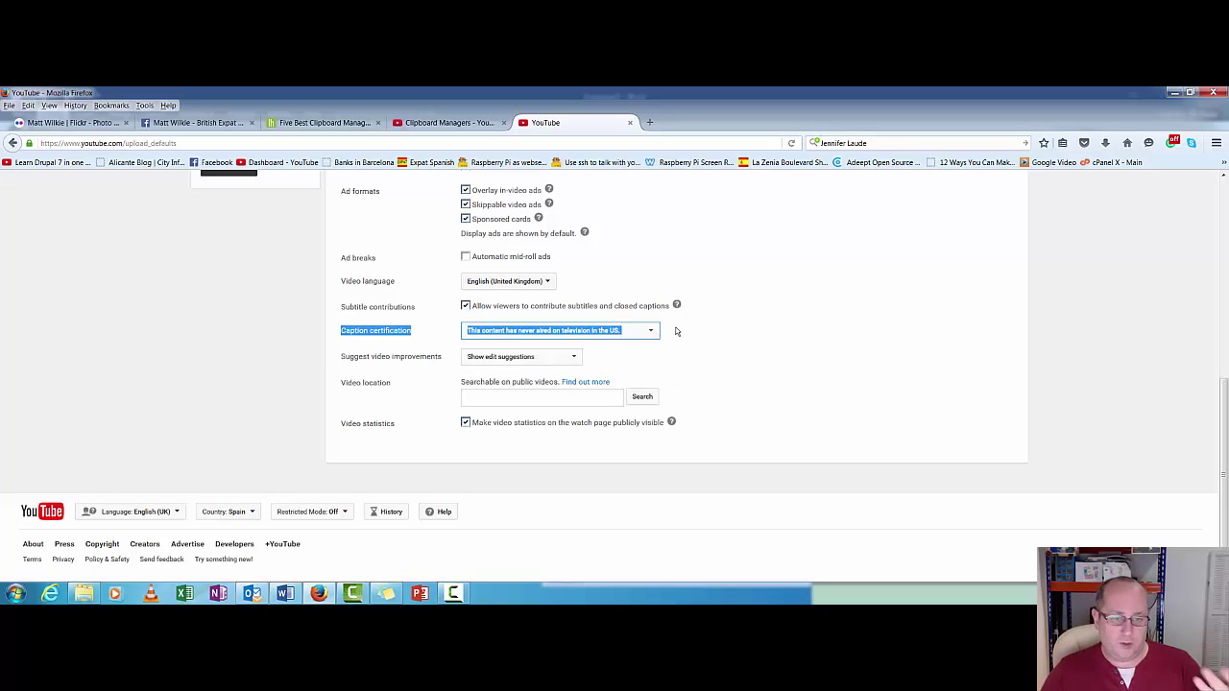
Review the available options for suggested video improvements, keeping "Show edit suggestions"
left_click(585, 363)
left_click(579, 361)
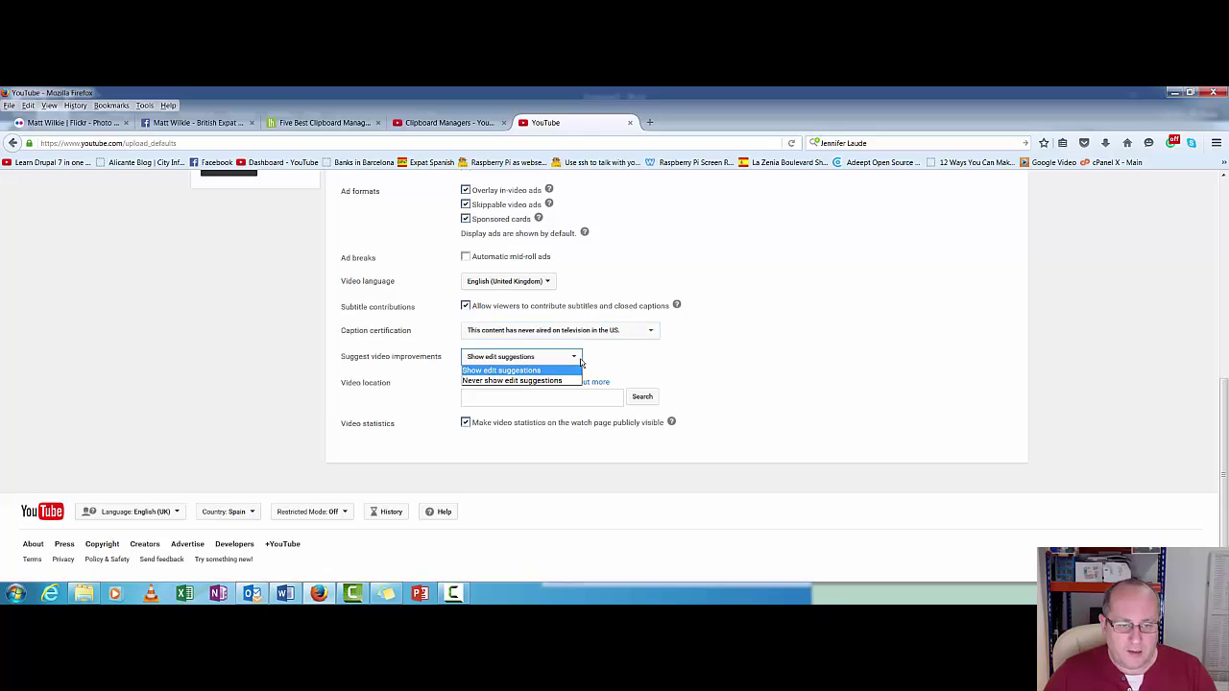
left_click(625, 353)
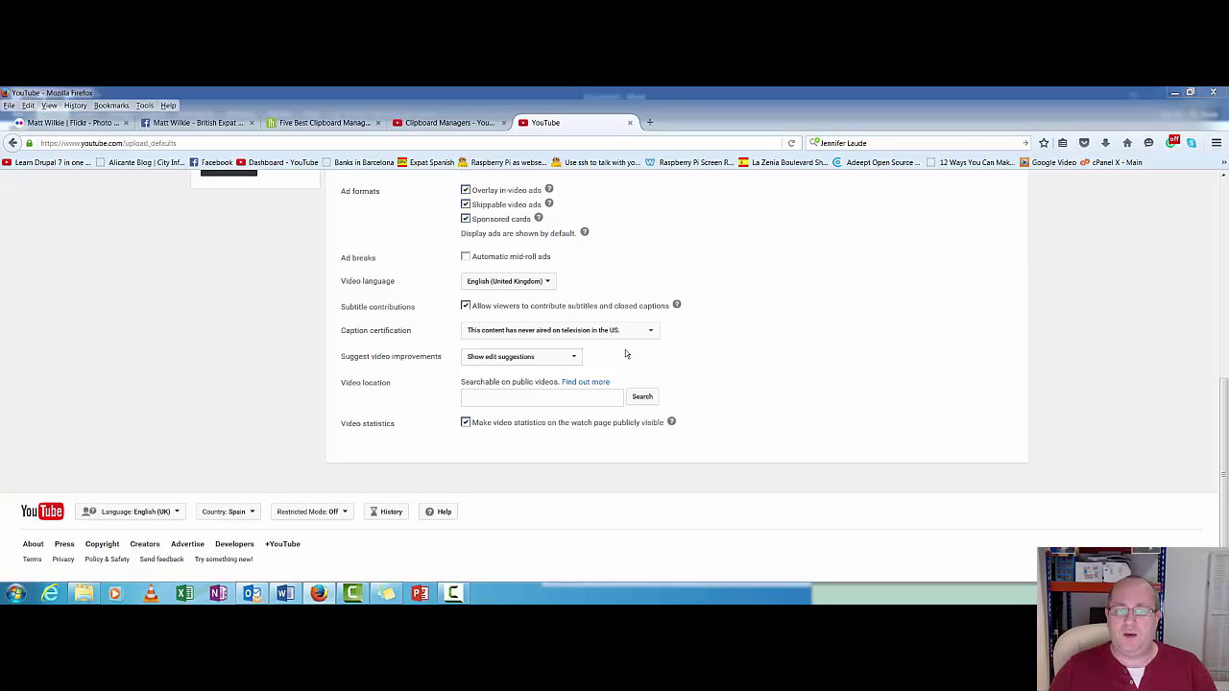
left_click(669, 340)
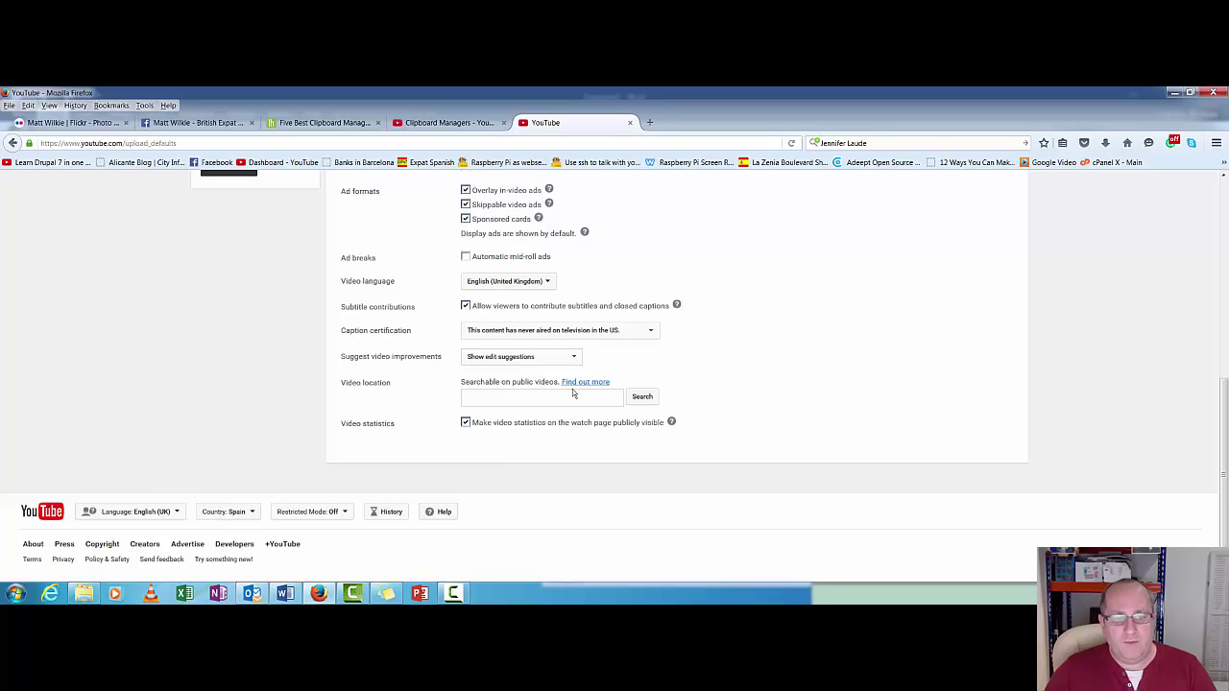
Search the video location map for "cebu" and use the Cebu City marker as the default video location
left_click(531, 398)
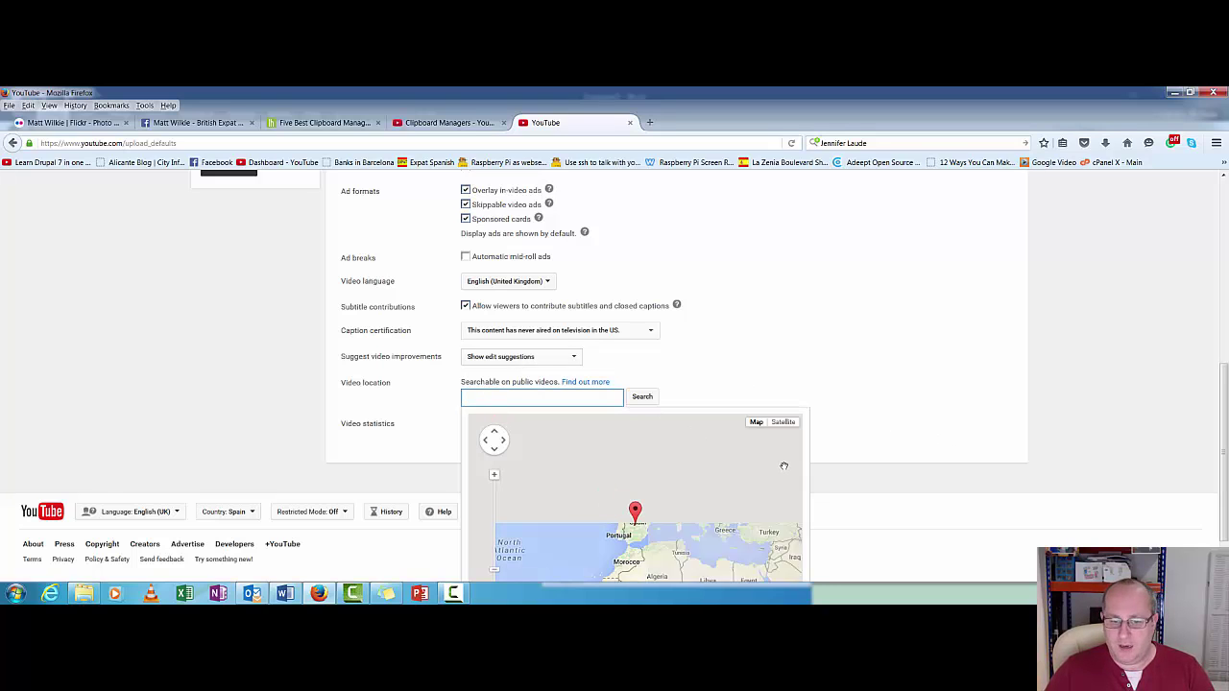
left_click(1224, 445)
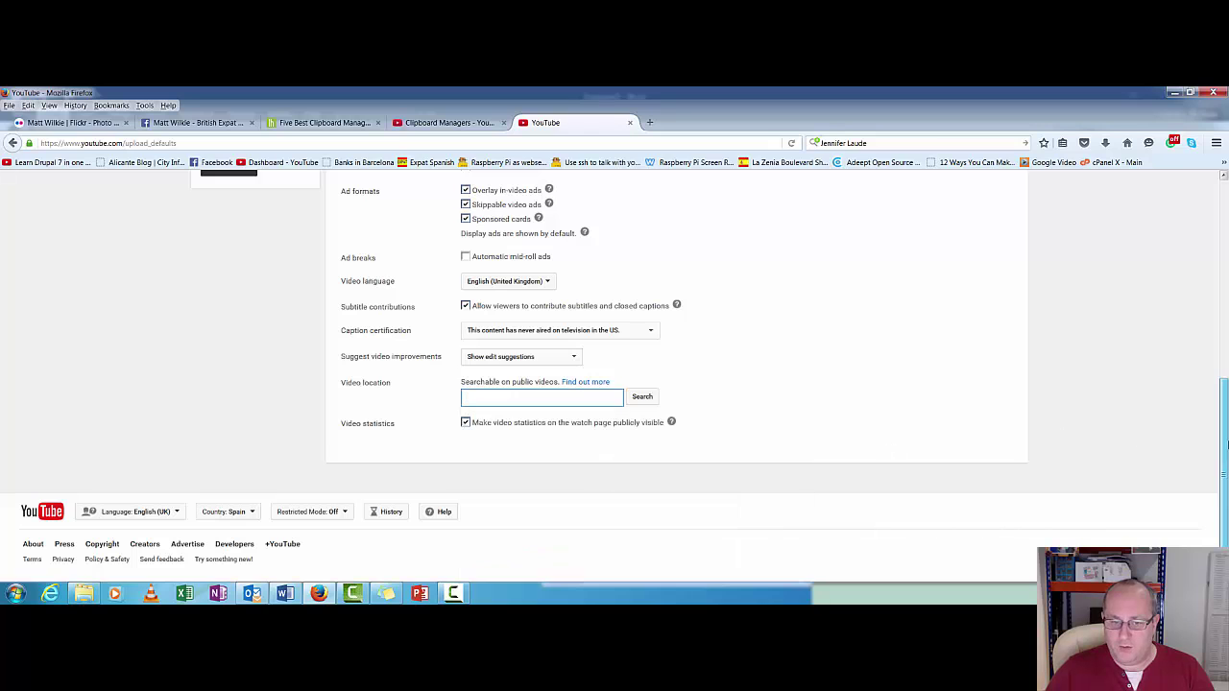
left_click(603, 397)
type("cebu")
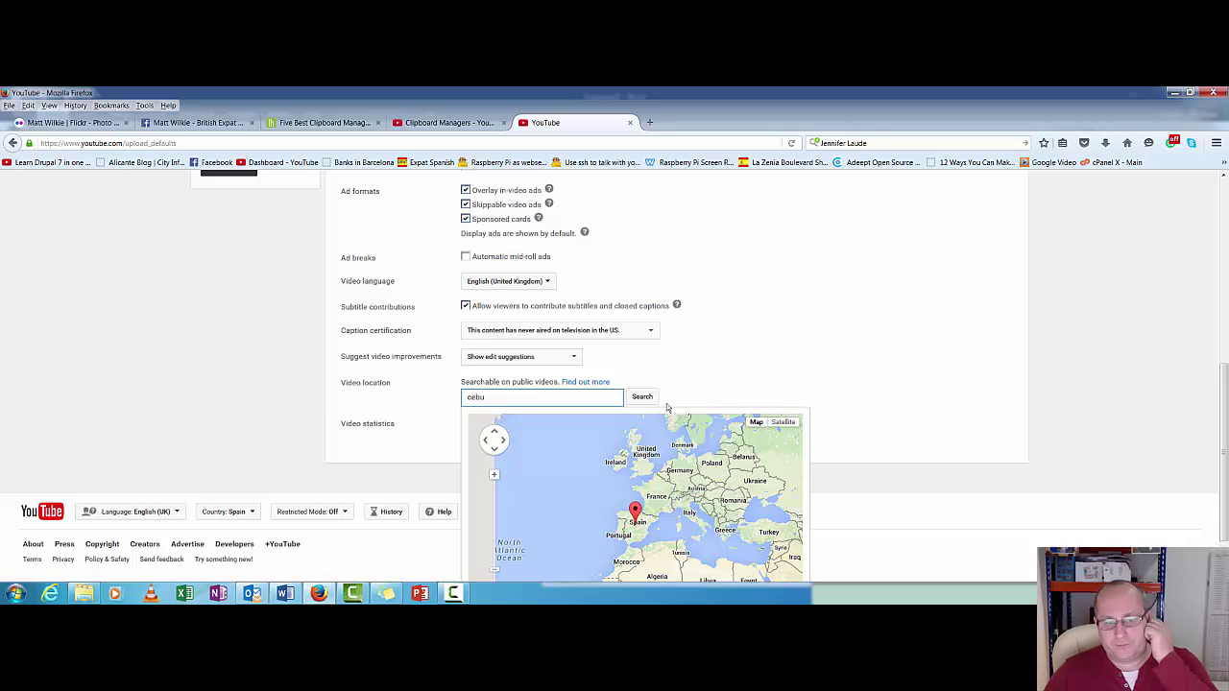
left_click(643, 402)
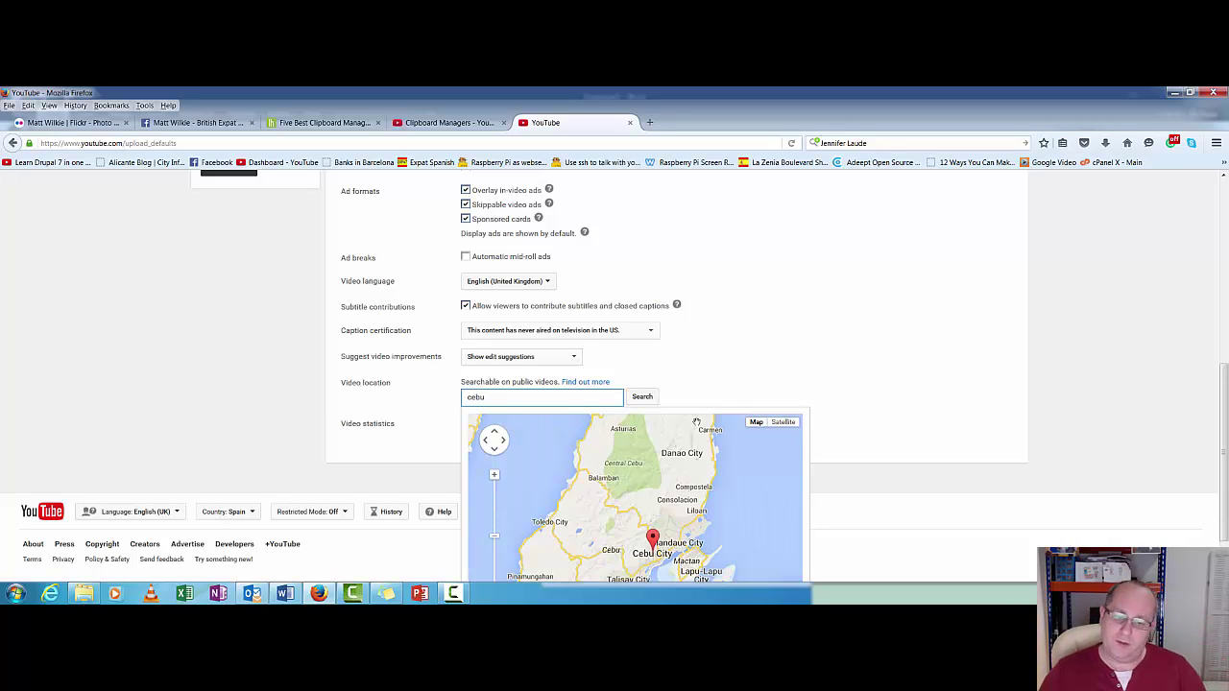
left_click(654, 541)
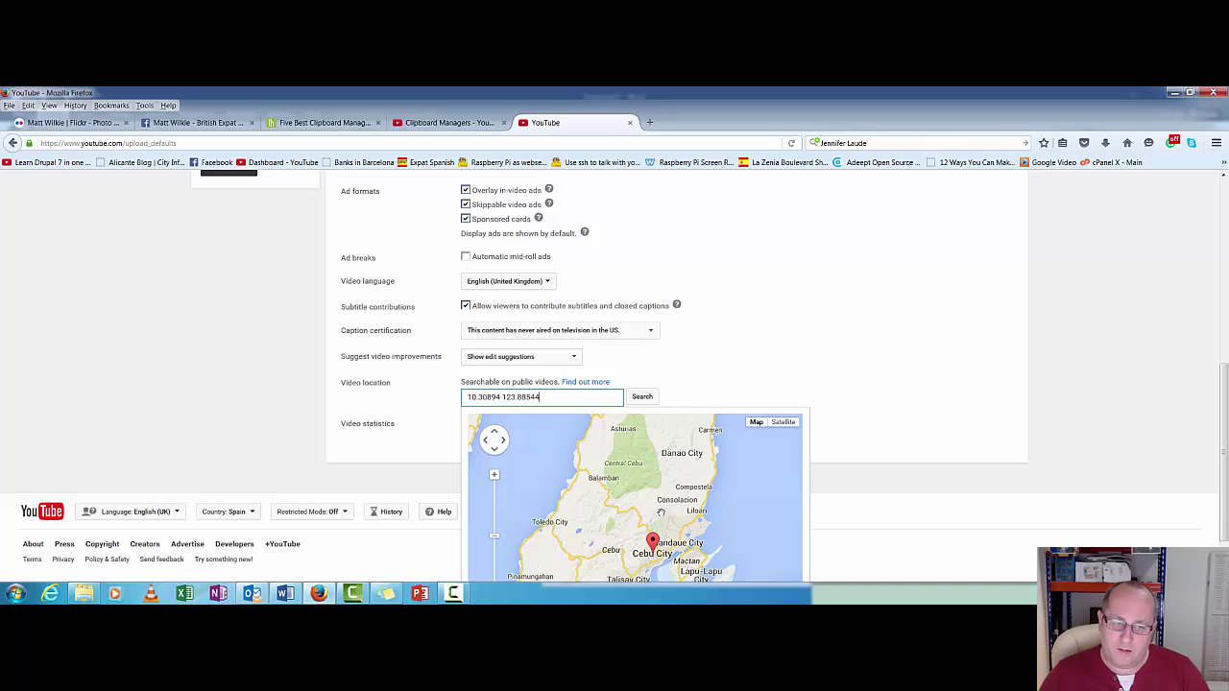
left_click(740, 399)
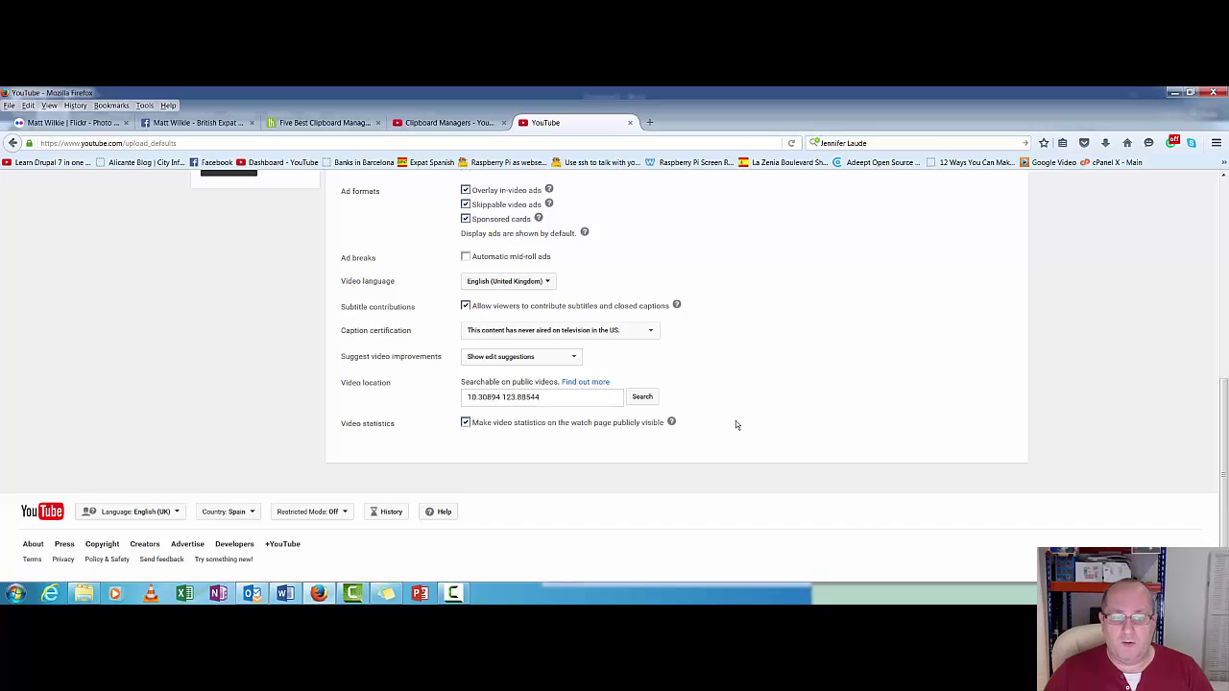
Save the changes to the channel's upload defaults
scroll(742, 428, "up", 4)
scroll(742, 429, "up", 4)
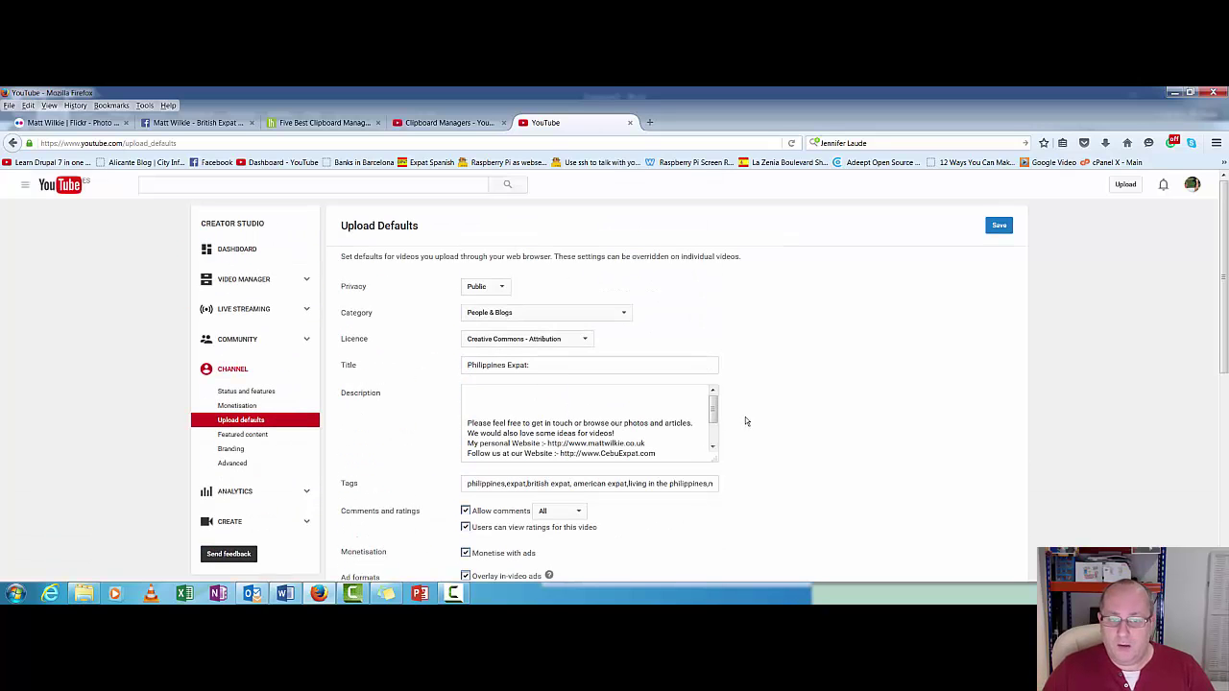
left_click(1003, 228)
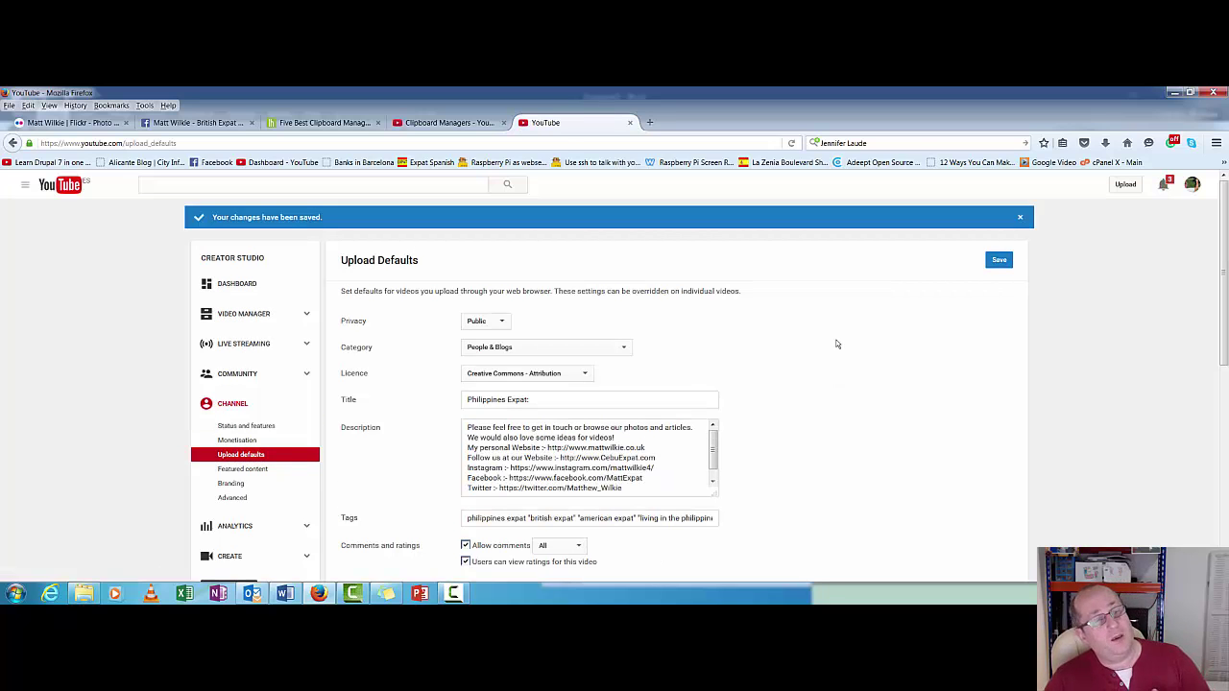
left_click_drag(672, 490, 465, 426)
left_click(463, 426)
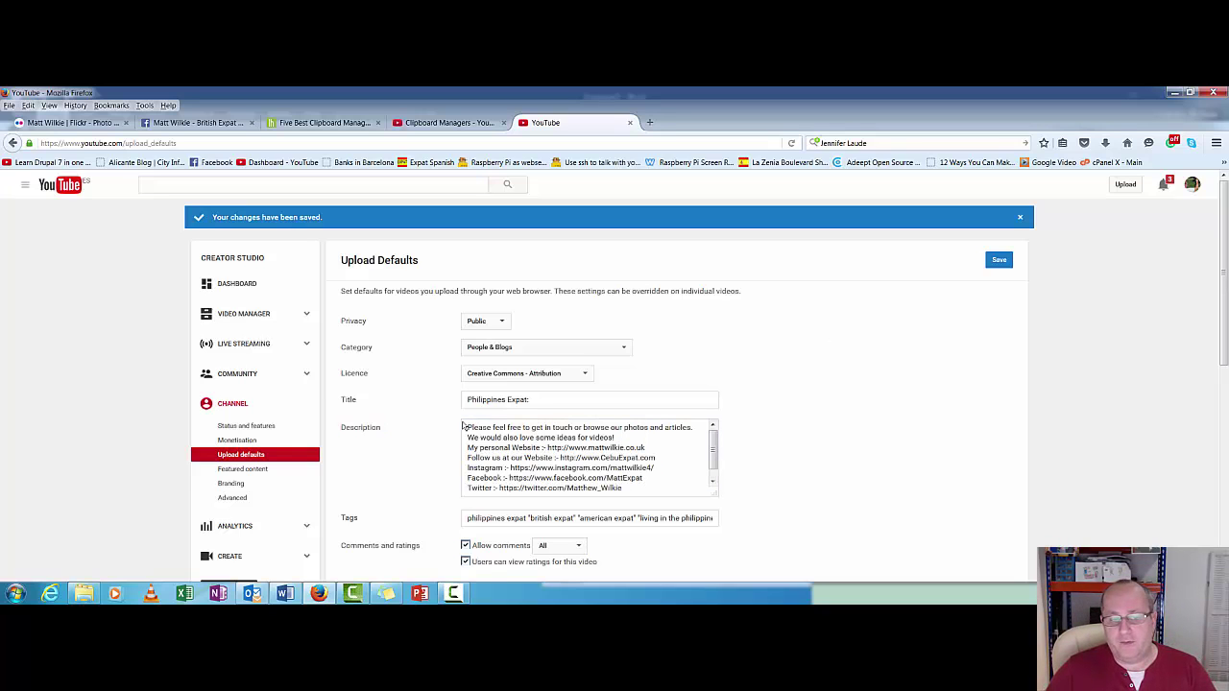
left_click(639, 458)
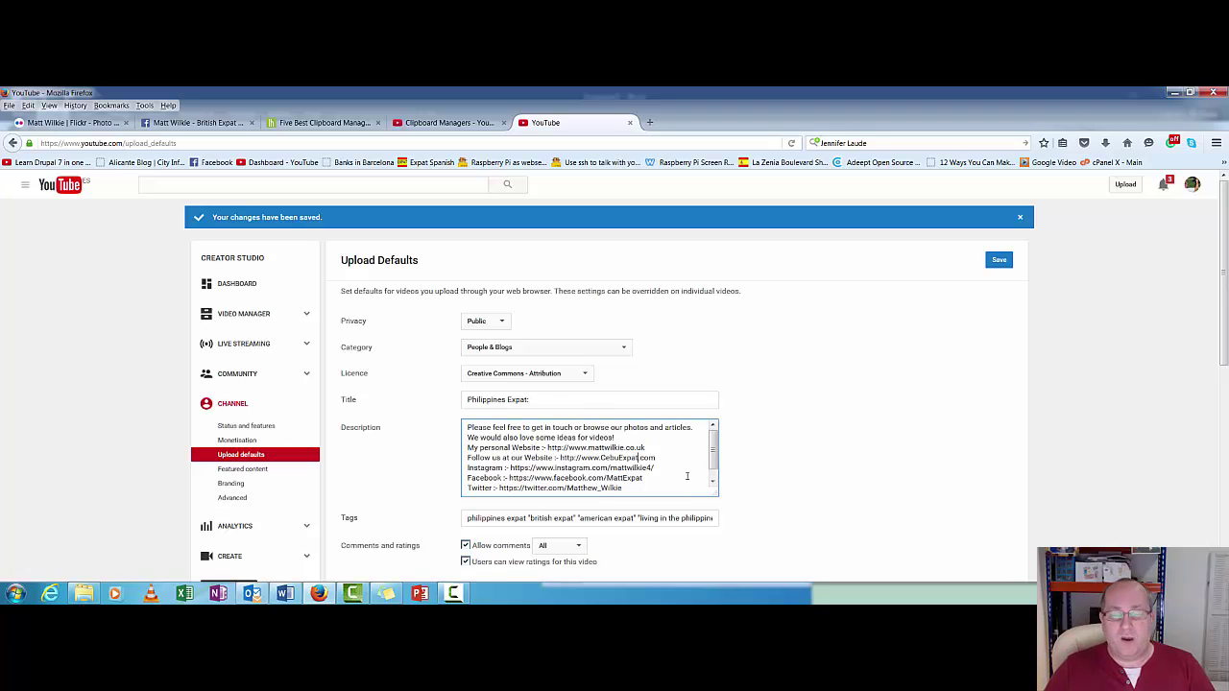